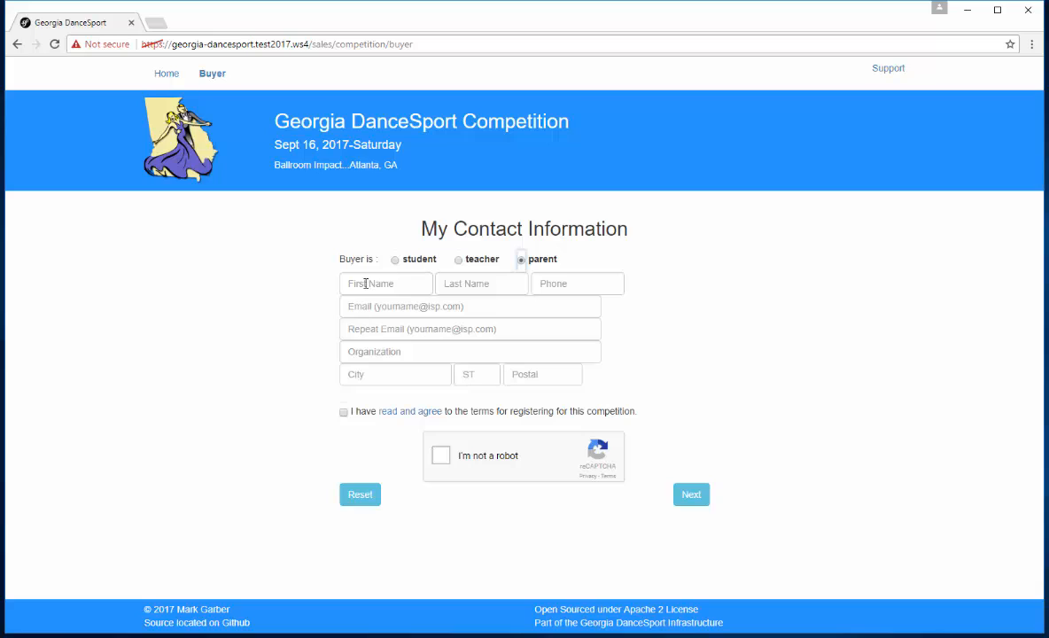
Step: Enter the buyer's first name, last name and phone number in the contact information form
{"action": "left_click", "coordinate": [387, 286]}
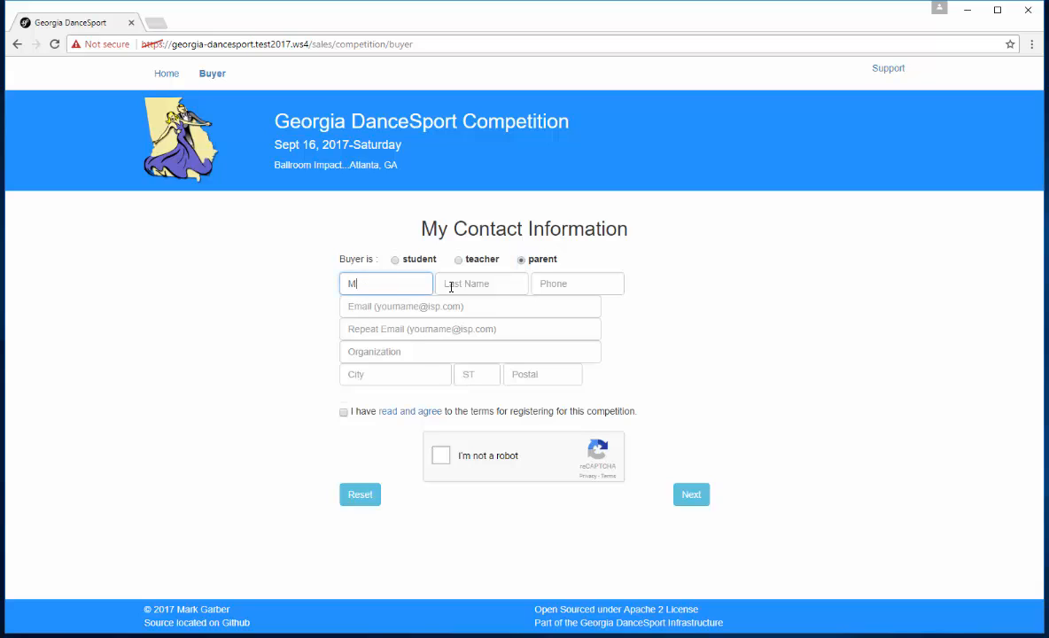
{"action": "left_click", "coordinate": [451, 286]}
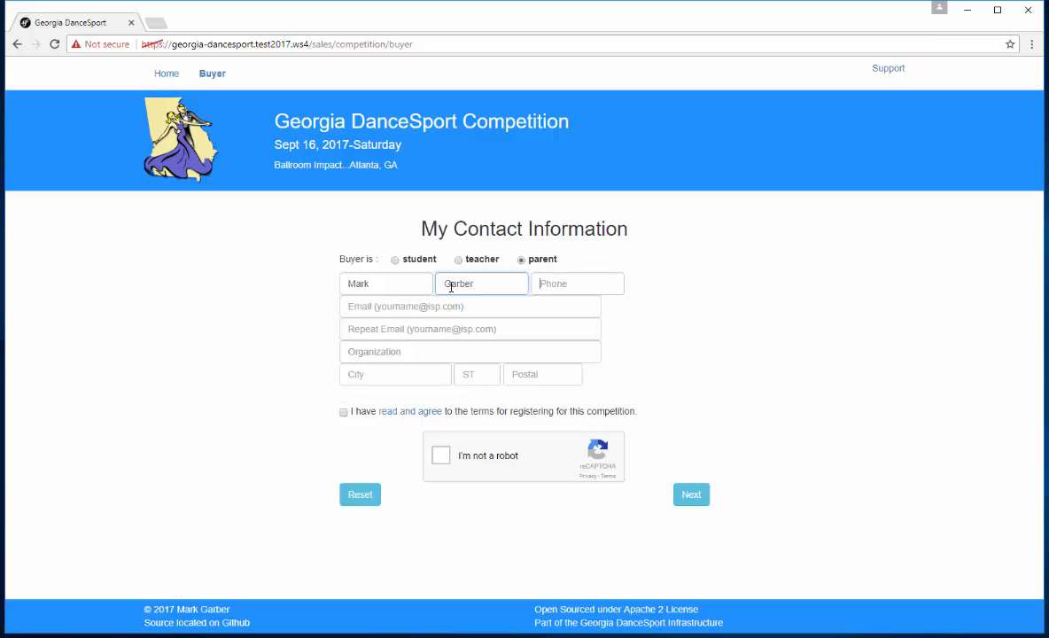
Step: Fill in the buyer's e-mail address and repeat it in the confirmation field
{"action": "key", "text": "Tab"}
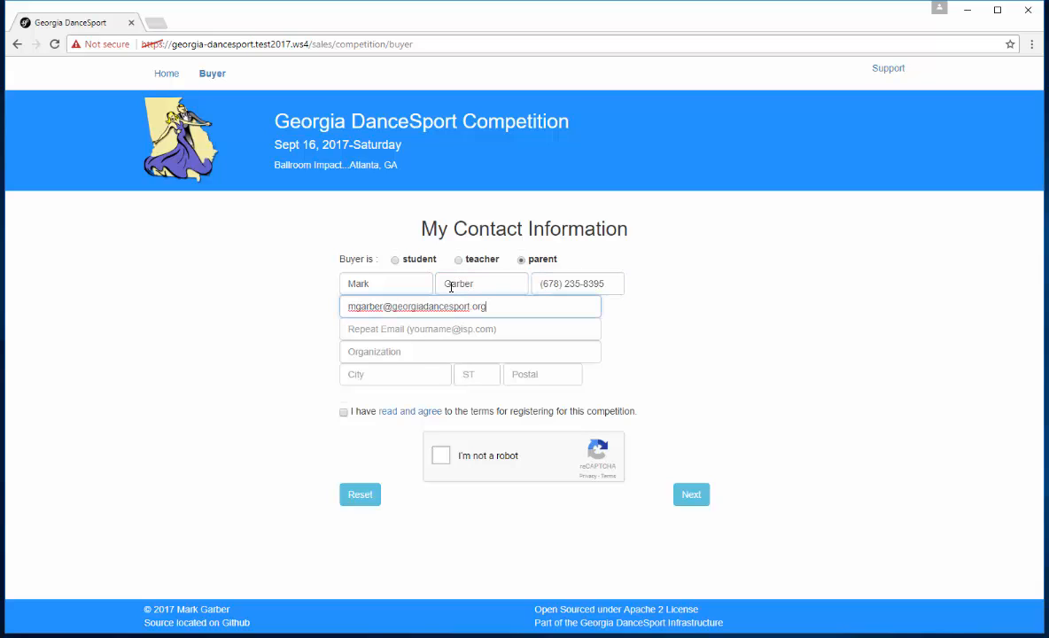
{"action": "key", "text": "Tab"}
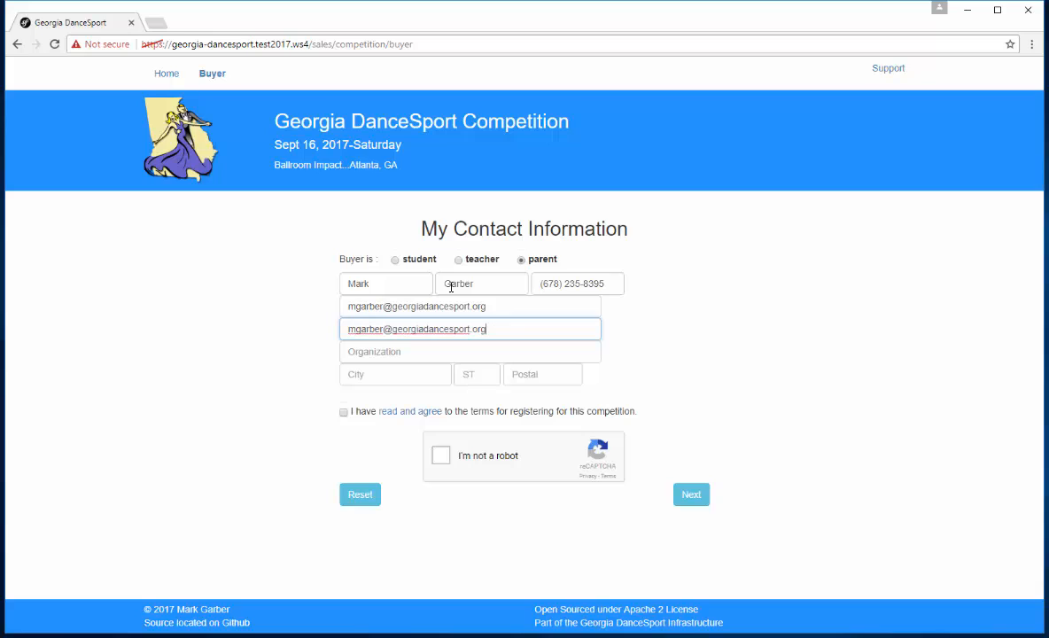
Step: Enter Georgia DanceSport as the organization and fill in the buyer's city, state and postal code
{"action": "key", "text": "Tab"}
{"action": "type", "text": "Georgia DanceSp"}
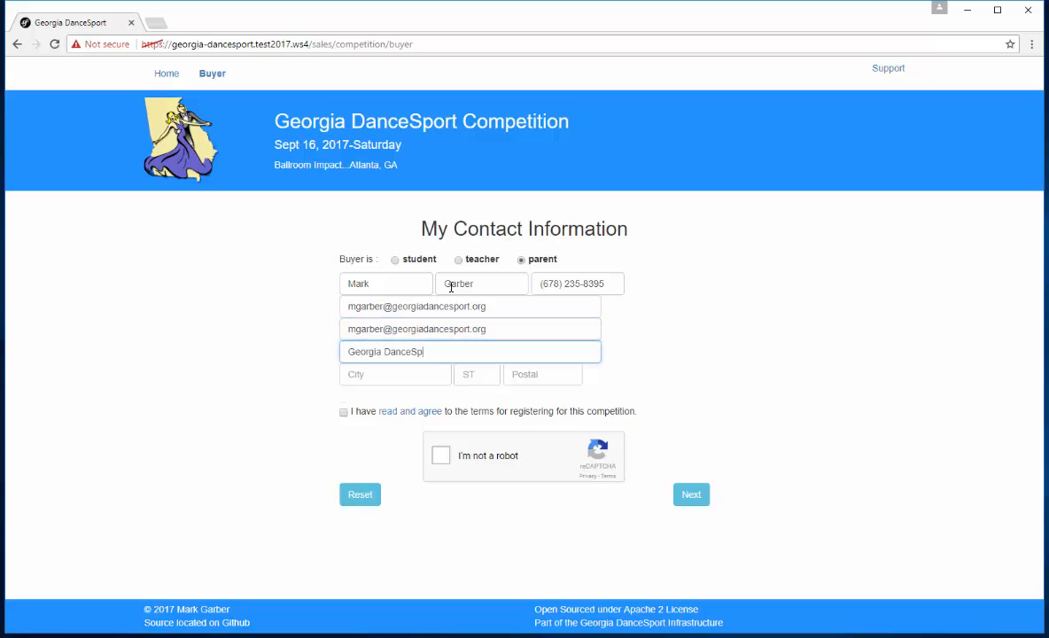
{"action": "key", "text": "Tab"}
{"action": "type", "text": "Sandy Springs"}
Step: Agree to the competition registration terms and complete the reCAPTCHA by selecting and verifying all the bridge images
{"action": "key", "text": "Tab"}
{"action": "type", "text": "GA"}
{"action": "key", "text": "Tab"}
{"action": "type", "text": "30328"}
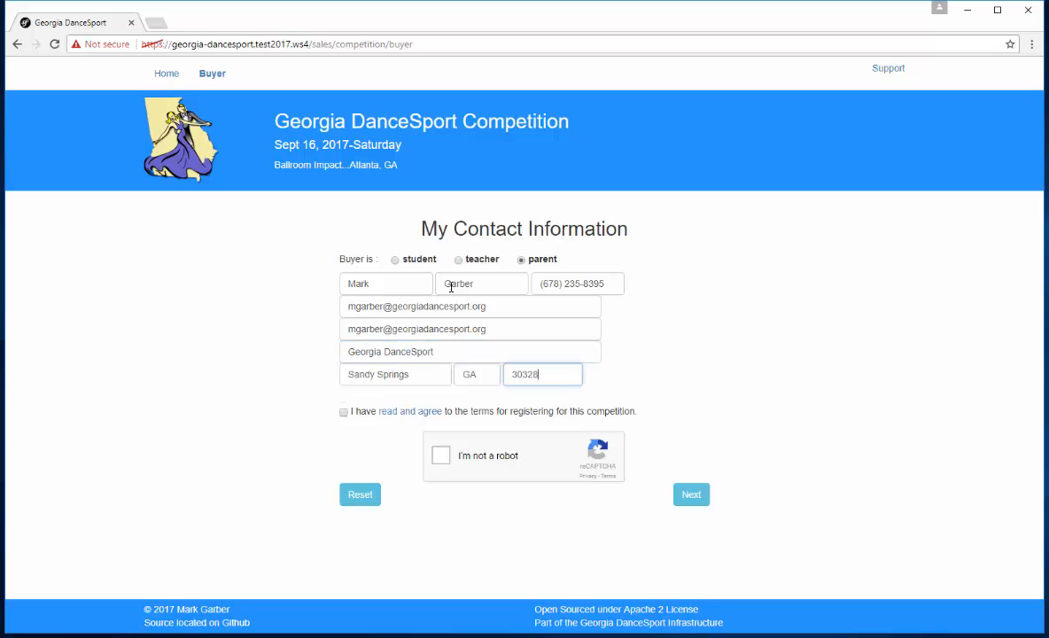
{"action": "key", "text": "Tab"}
{"action": "key", "text": "space"}
{"action": "left_click", "coordinate": [441, 456]}
{"action": "left_click", "coordinate": [669, 363]}
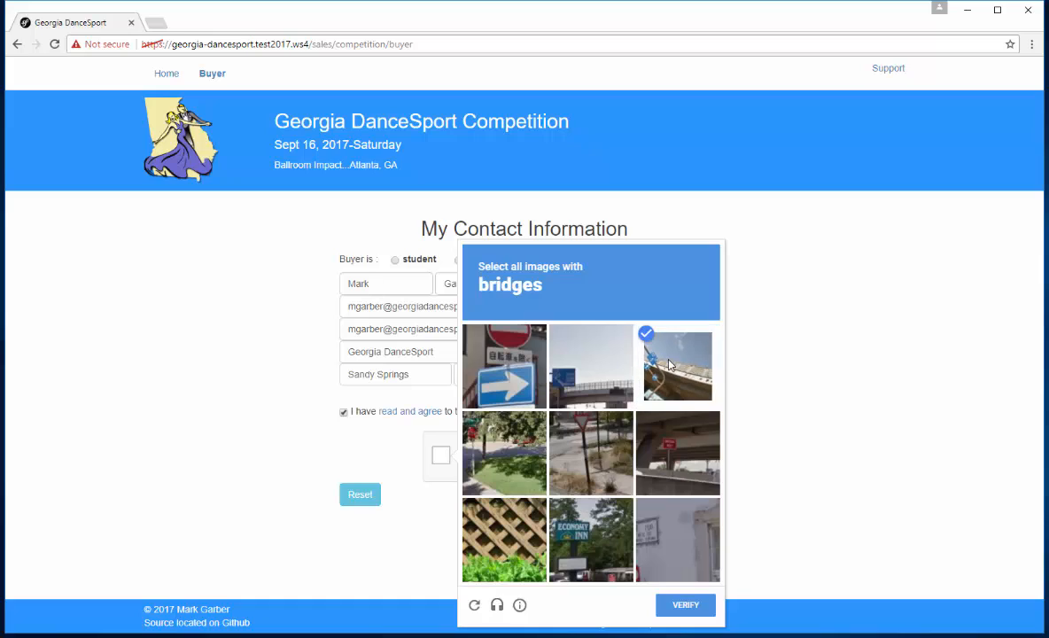
{"action": "left_click", "coordinate": [601, 380]}
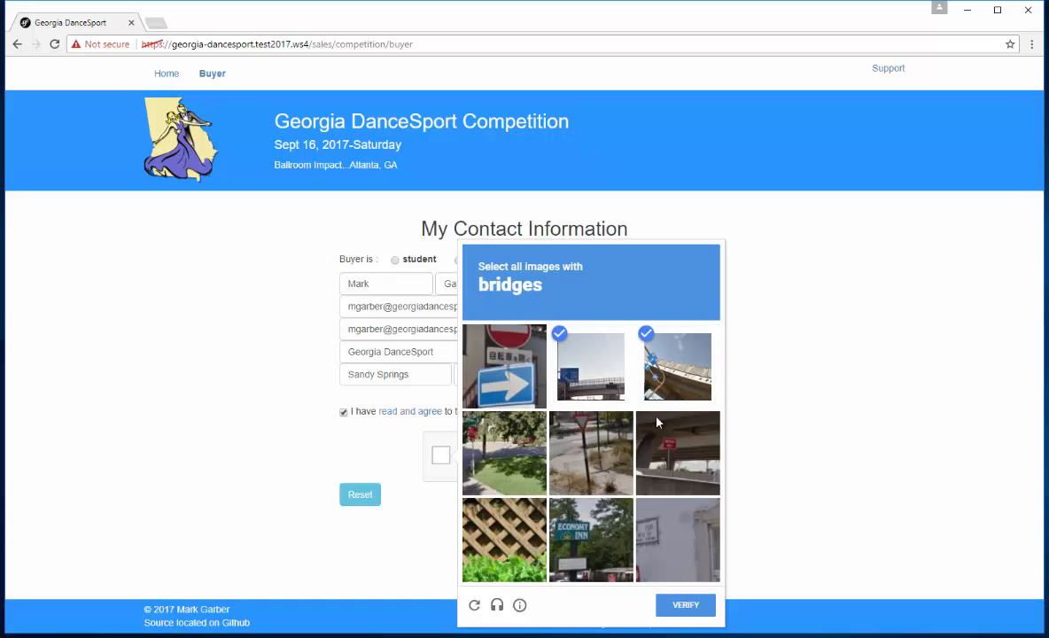
{"action": "left_click", "coordinate": [673, 454]}
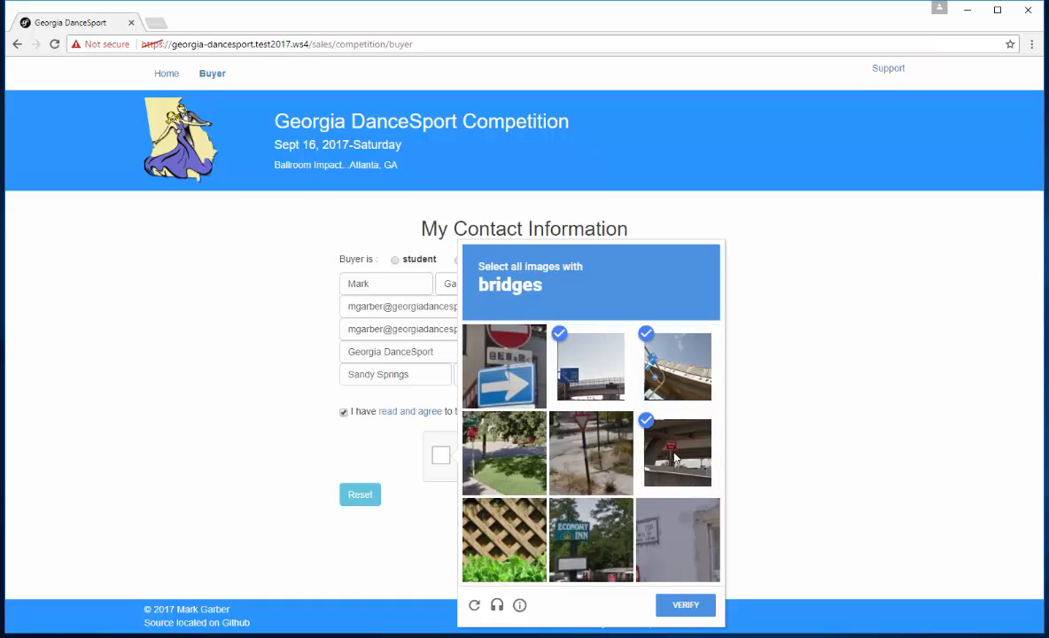
{"action": "left_click", "coordinate": [681, 611]}
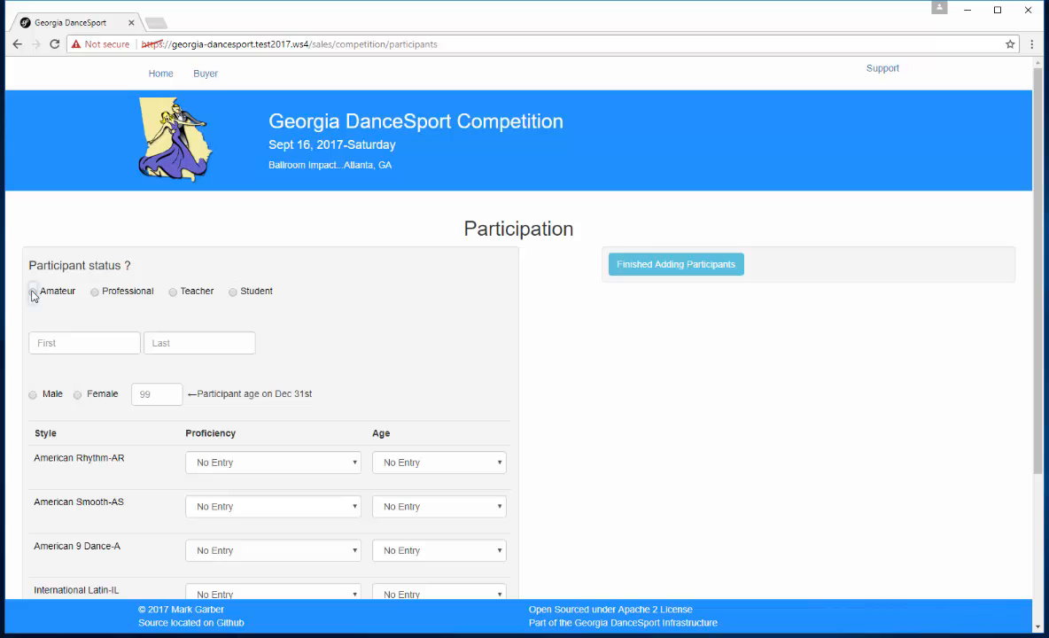
Step: Fill in the first participant's details: Amateur status, full name, Male, and age 40
{"action": "left_click", "coordinate": [33, 292]}
{"action": "left_click", "coordinate": [102, 347]}
{"action": "type", "text": "Fred"}
{"action": "key", "text": "Tab"}
{"action": "type", "text": "Flintstone"}
{"action": "key", "text": "Tab"}
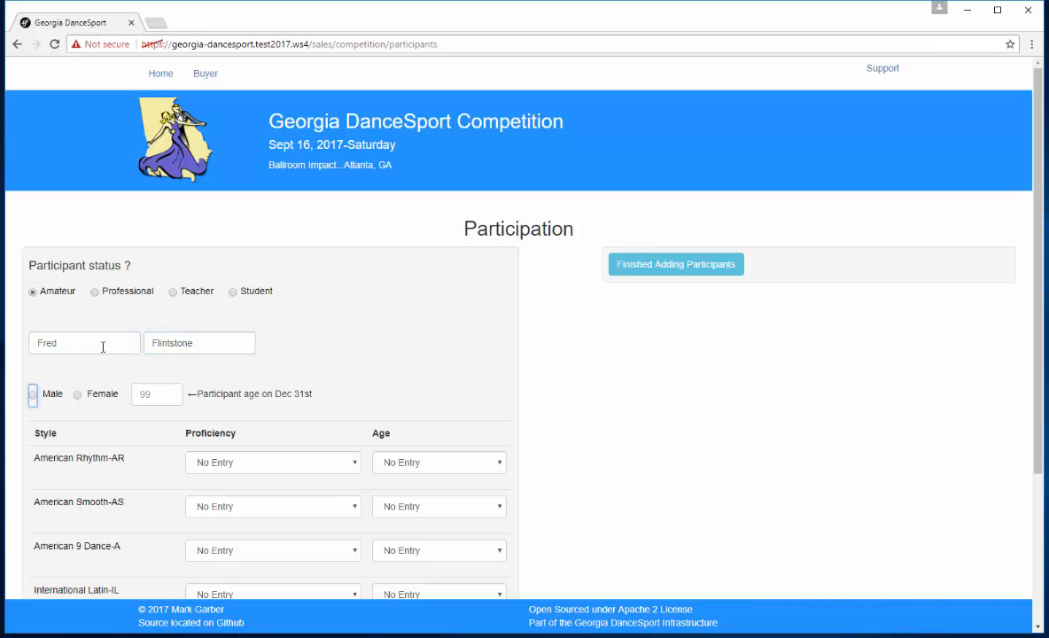
{"action": "key", "text": "space"}
{"action": "key", "text": "Tab"}
{"action": "type", "text": "40"}
{"action": "key", "text": "Tab"}
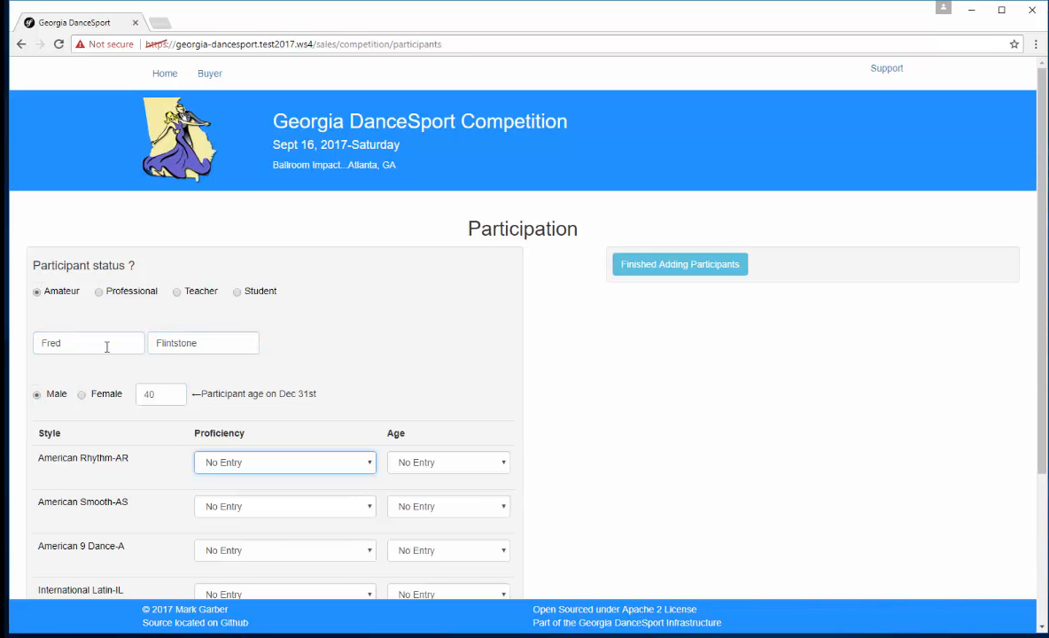
Step: Enter the first participant in American Rhythm at Bronze (B) proficiency and Senior 1 (S1) age
{"action": "left_click", "coordinate": [341, 464]}
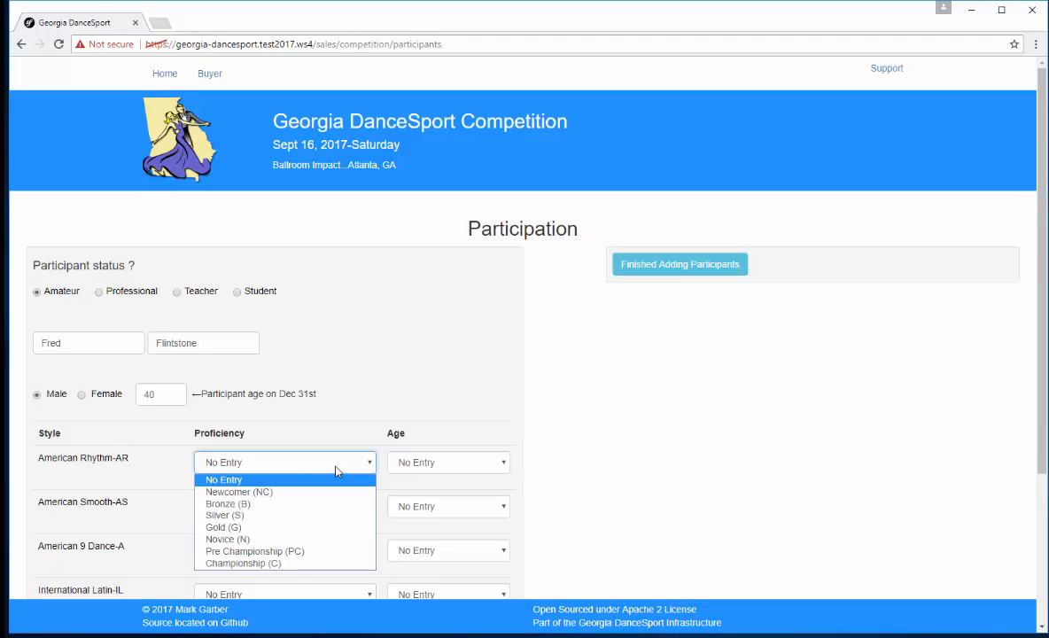
{"action": "left_click", "coordinate": [243, 503]}
{"action": "left_click", "coordinate": [434, 469]}
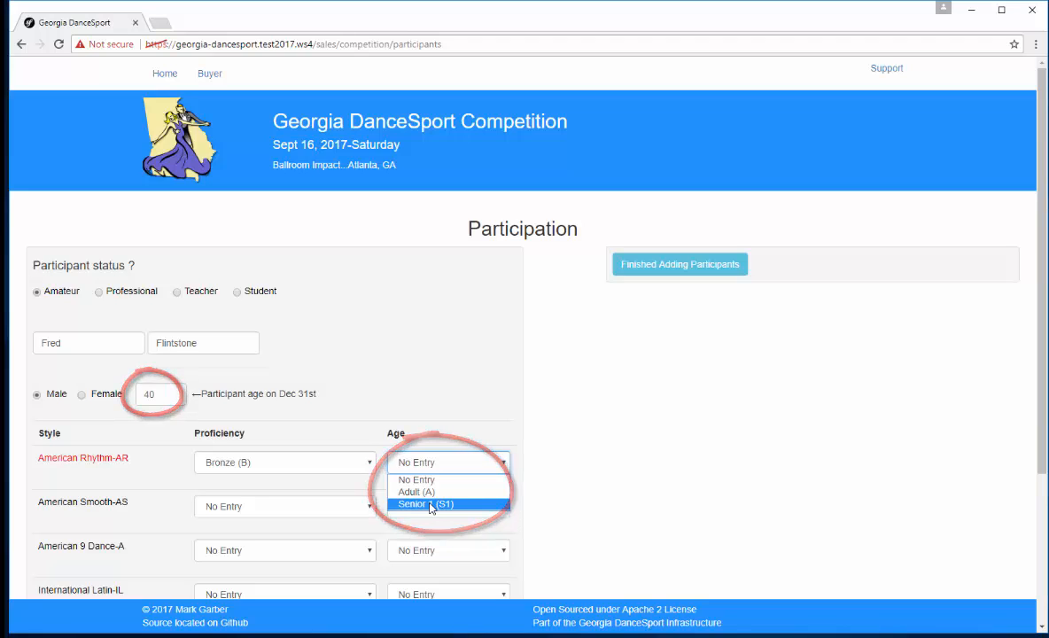
{"action": "left_click", "coordinate": [431, 504]}
Step: Set American Smooth to Bronze (B) proficiency and Senior 1 (S1) age, and add the first participant to the list
{"action": "left_click", "coordinate": [283, 512]}
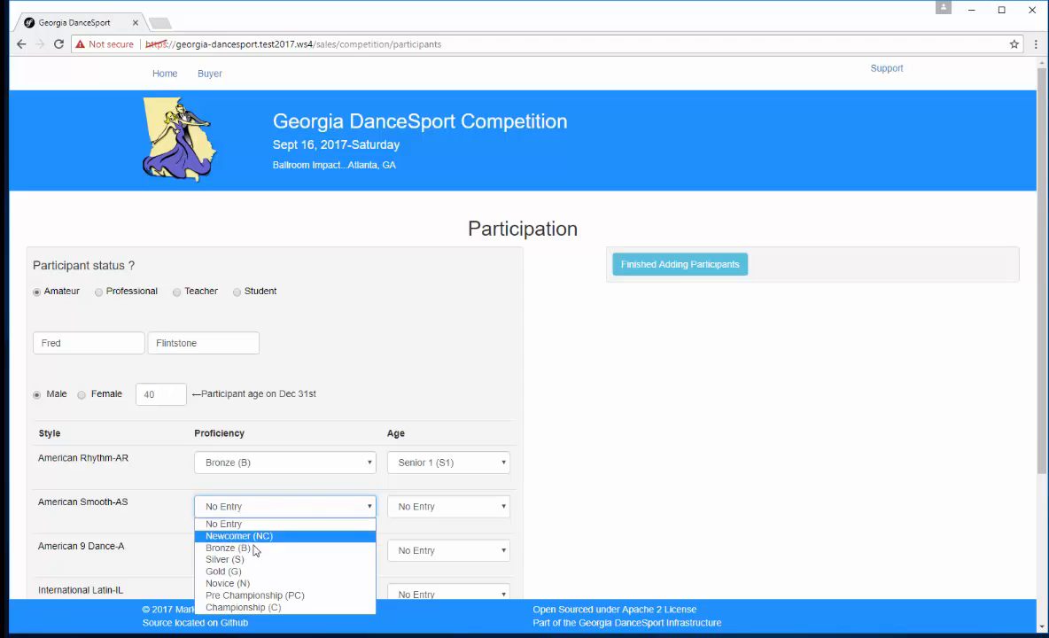
{"action": "left_click", "coordinate": [258, 550]}
{"action": "left_click", "coordinate": [435, 512]}
{"action": "left_click", "coordinate": [436, 545]}
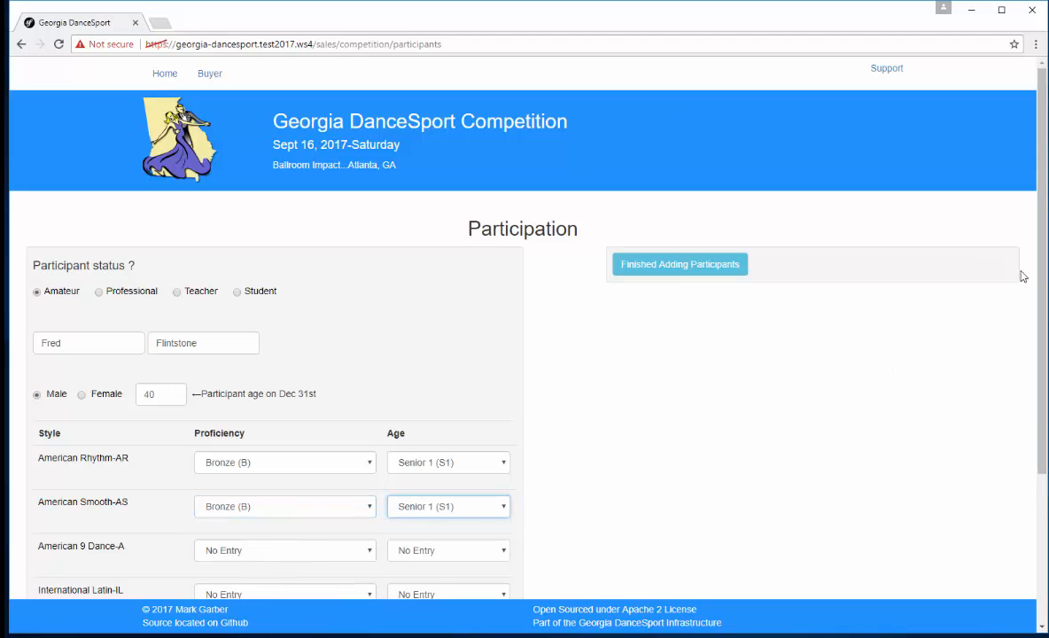
{"action": "left_click_drag", "start_coordinate": [1042, 286], "coordinate": [1043, 439]}
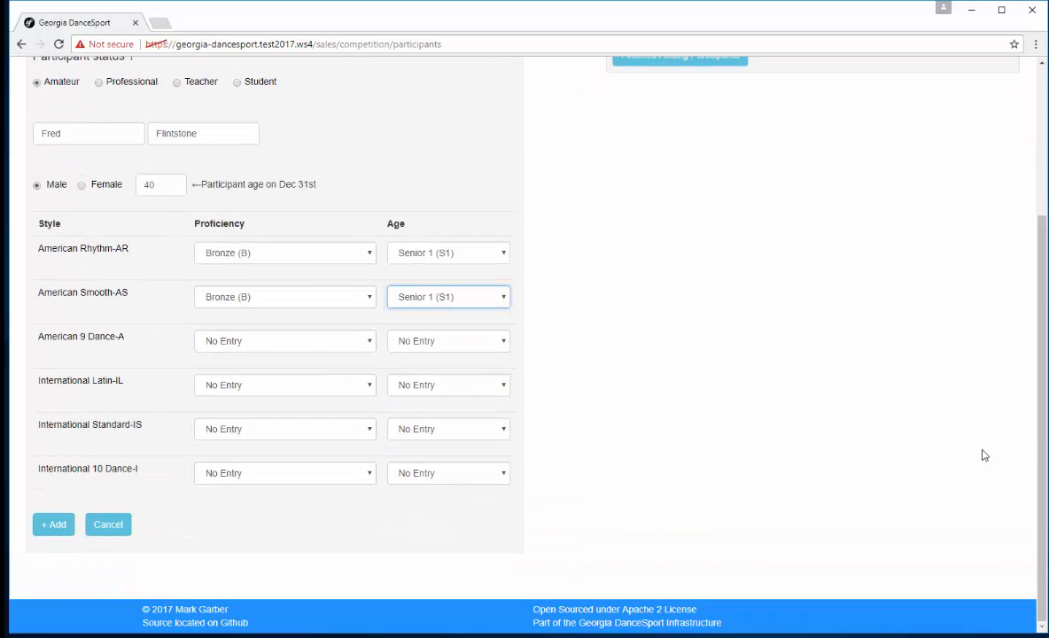
{"action": "left_click", "coordinate": [55, 525]}
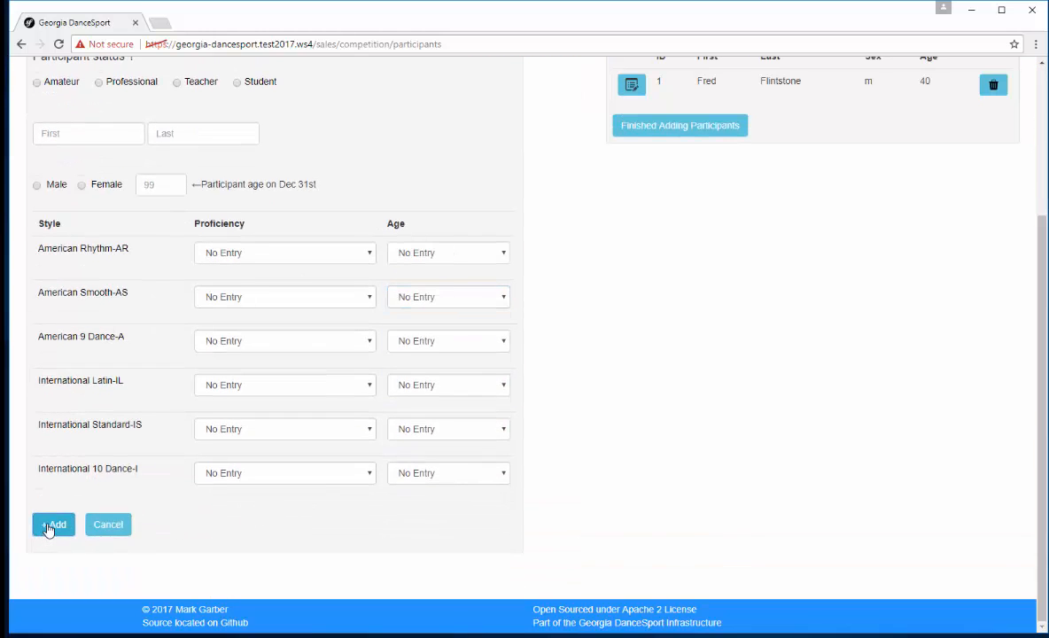
Step: Fill in the second participant's details: Amateur status, full name, Female, and age 40
{"action": "left_click_drag", "start_coordinate": [1044, 372], "coordinate": [1025, 162]}
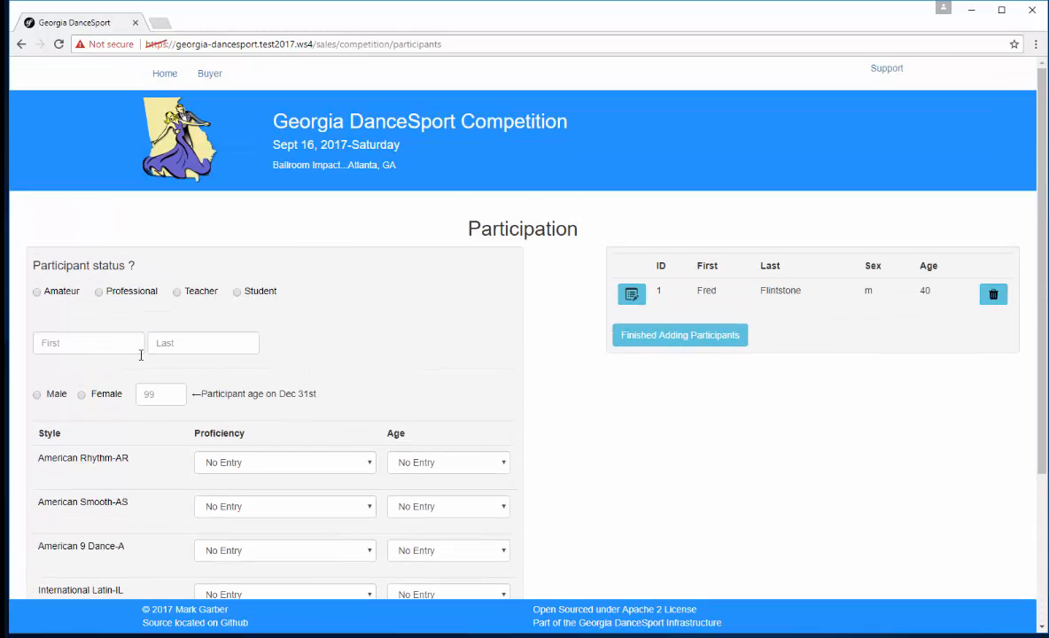
{"action": "left_click", "coordinate": [38, 292]}
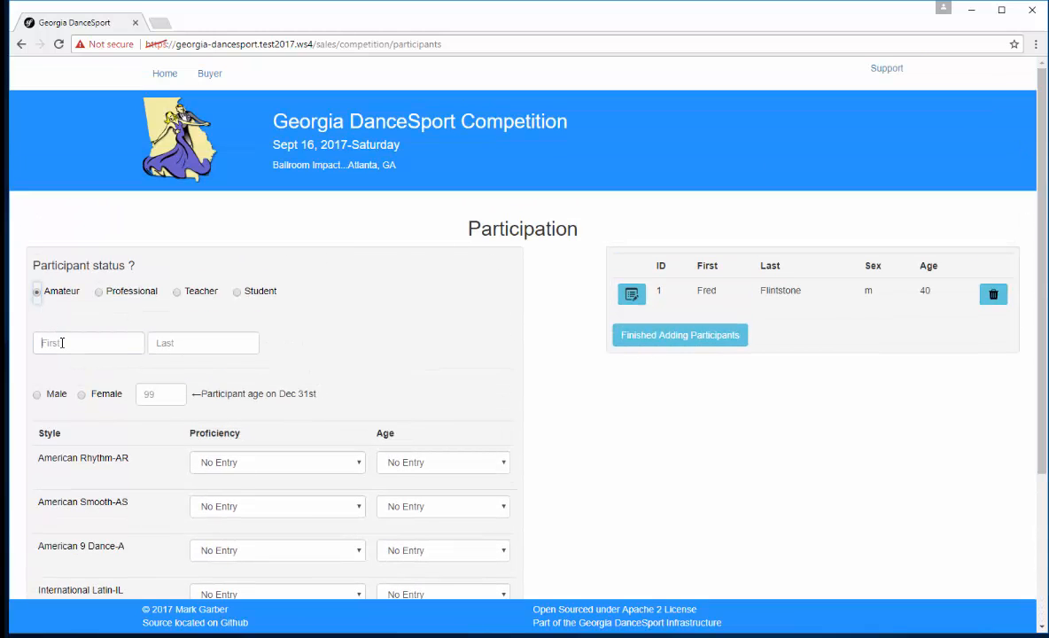
{"action": "left_click", "coordinate": [63, 342]}
{"action": "type", "text": "Wilma"}
{"action": "key", "text": "Tab"}
{"action": "type", "text": "Flintston"}
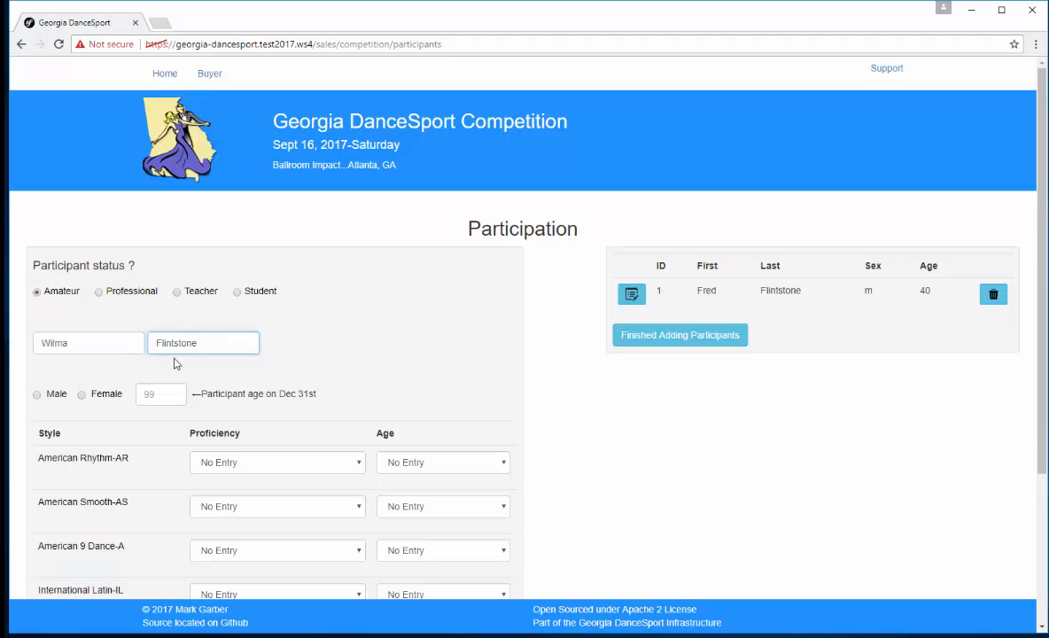
{"action": "type", "text": "e"}
{"action": "left_click", "coordinate": [82, 395]}
{"action": "key", "text": "Tab"}
{"action": "key", "text": "Tab"}
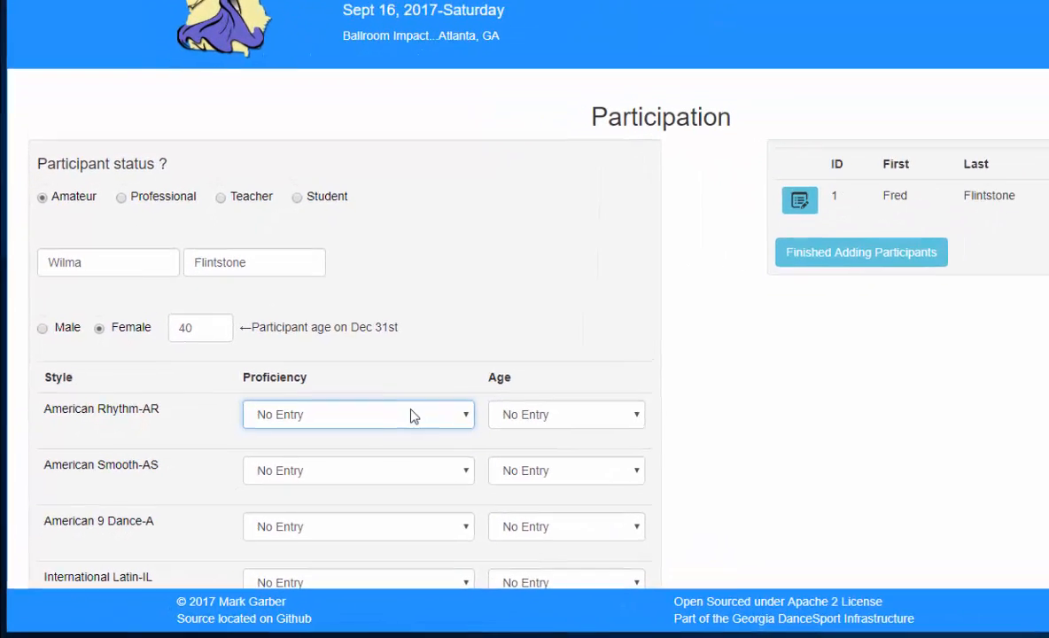
Step: Enter the second participant in American Rhythm at Bronze (B) proficiency and Senior 1 (S1) age
{"action": "left_click", "coordinate": [324, 463]}
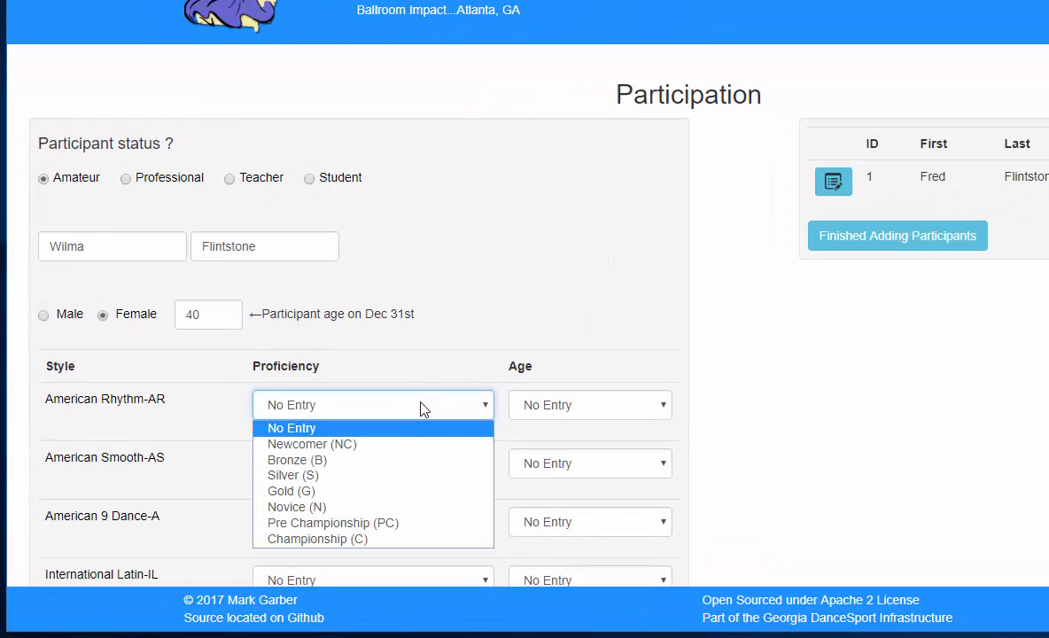
{"action": "left_click", "coordinate": [342, 460]}
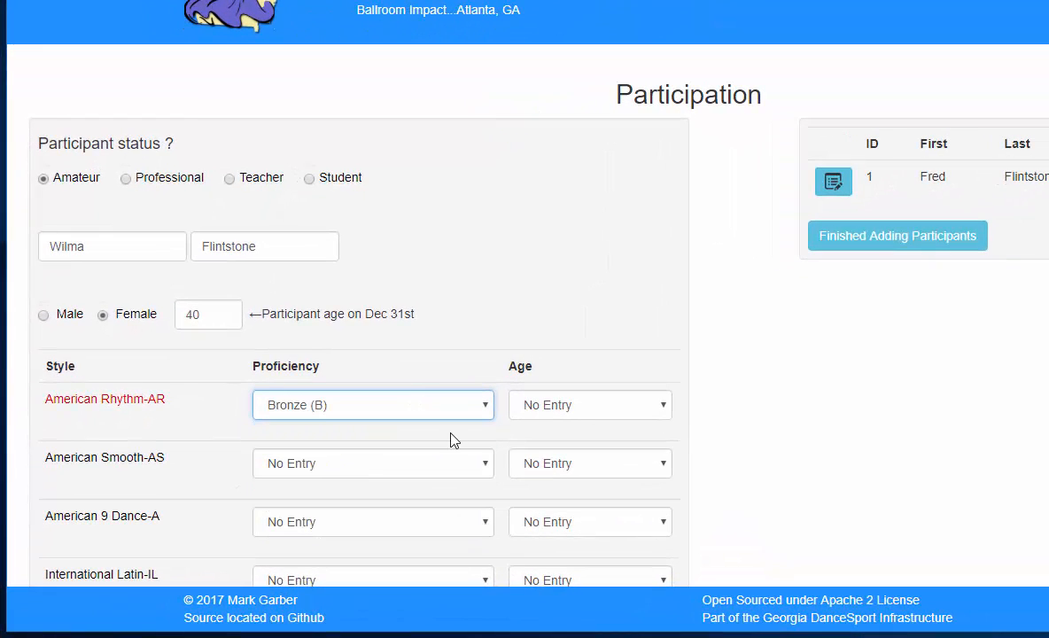
{"action": "left_click", "coordinate": [572, 420]}
{"action": "left_click", "coordinate": [560, 459]}
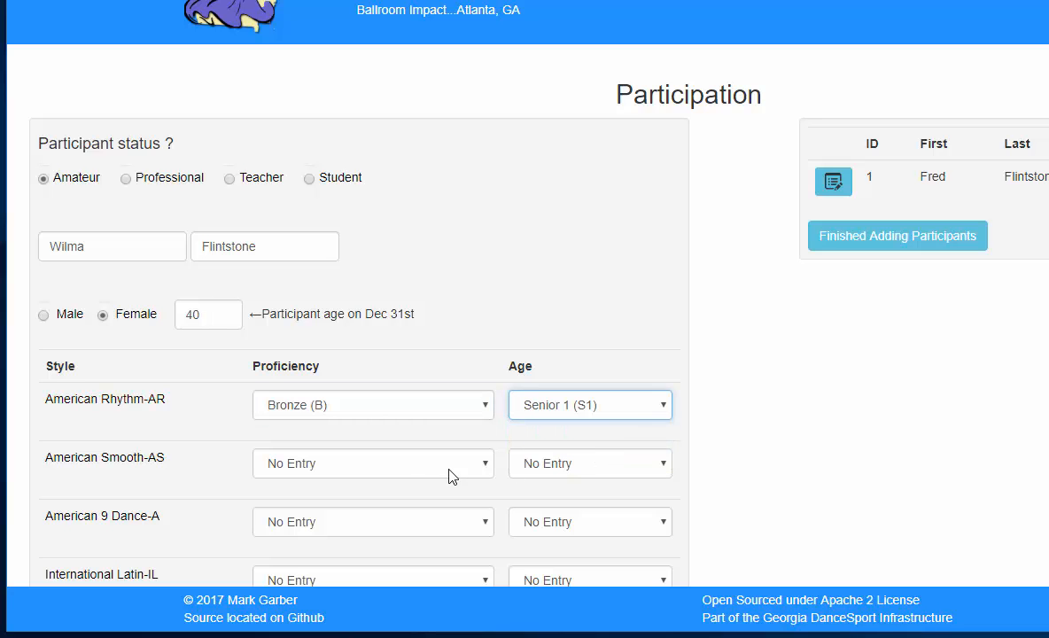
Step: Set American Smooth to Bronze (B) proficiency and Senior 1 (S1) age, and add the second participant to the list
{"action": "left_click", "coordinate": [379, 466]}
{"action": "left_click", "coordinate": [301, 518]}
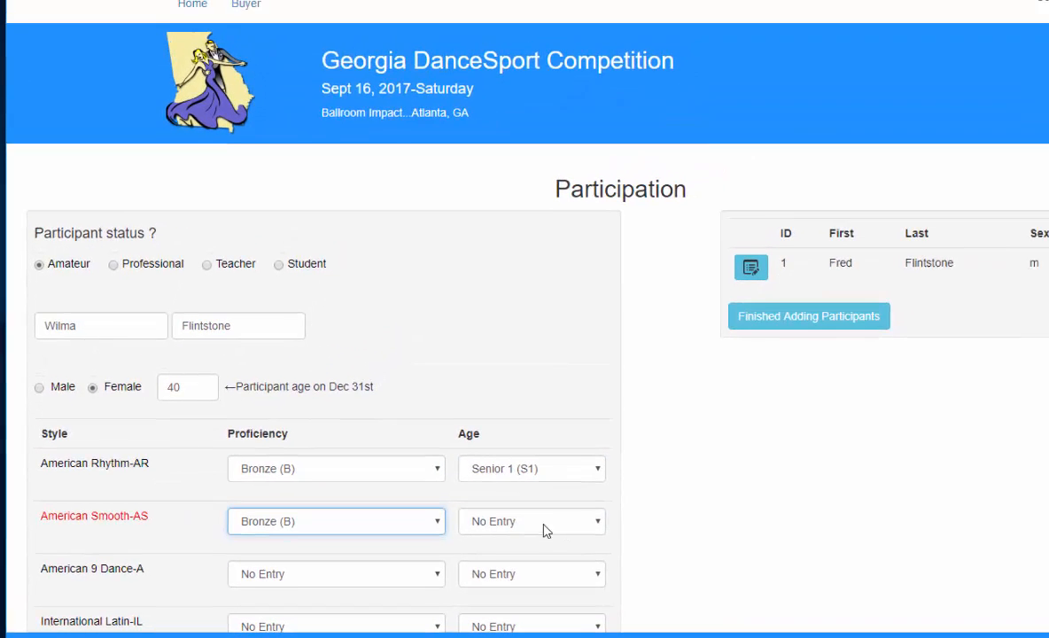
{"action": "left_click", "coordinate": [608, 470]}
{"action": "left_click", "coordinate": [525, 576]}
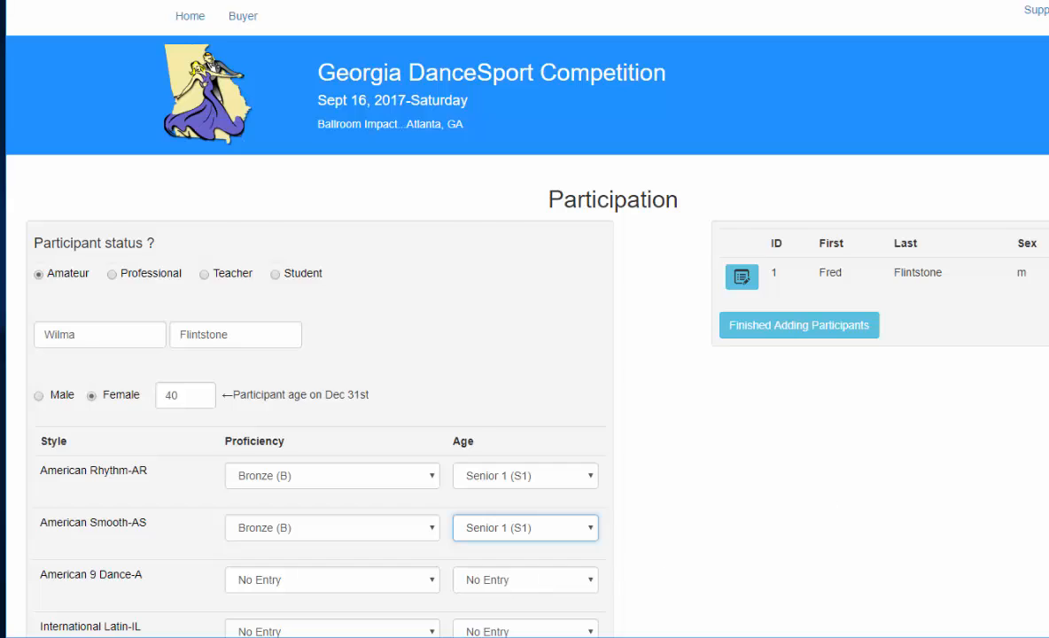
{"action": "scroll", "coordinate": [310, 531], "scroll_direction": "down", "scroll_amount": 3}
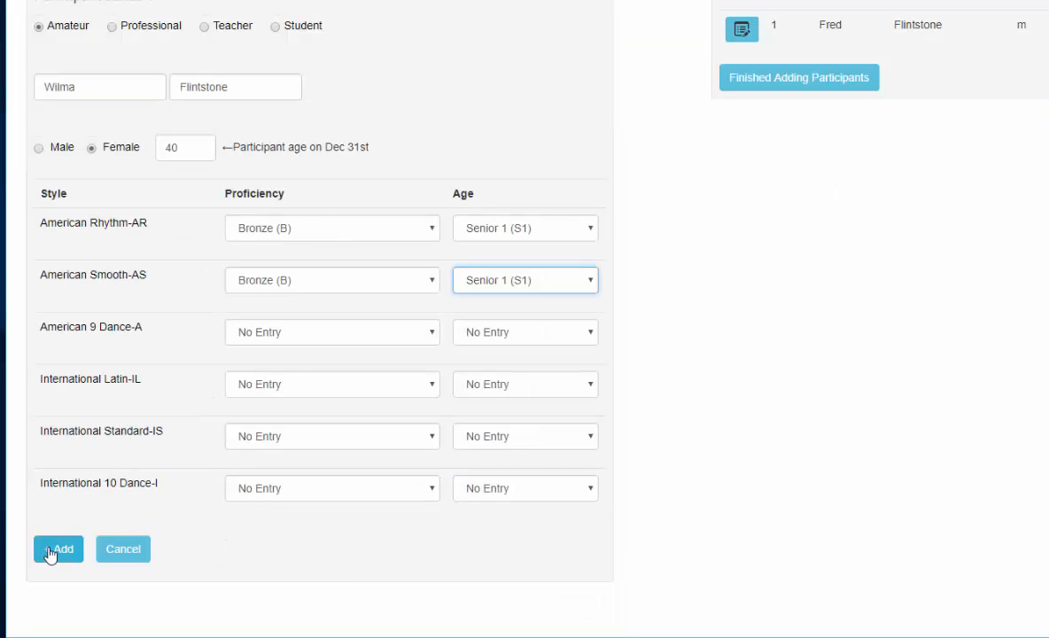
{"action": "left_click", "coordinate": [50, 551]}
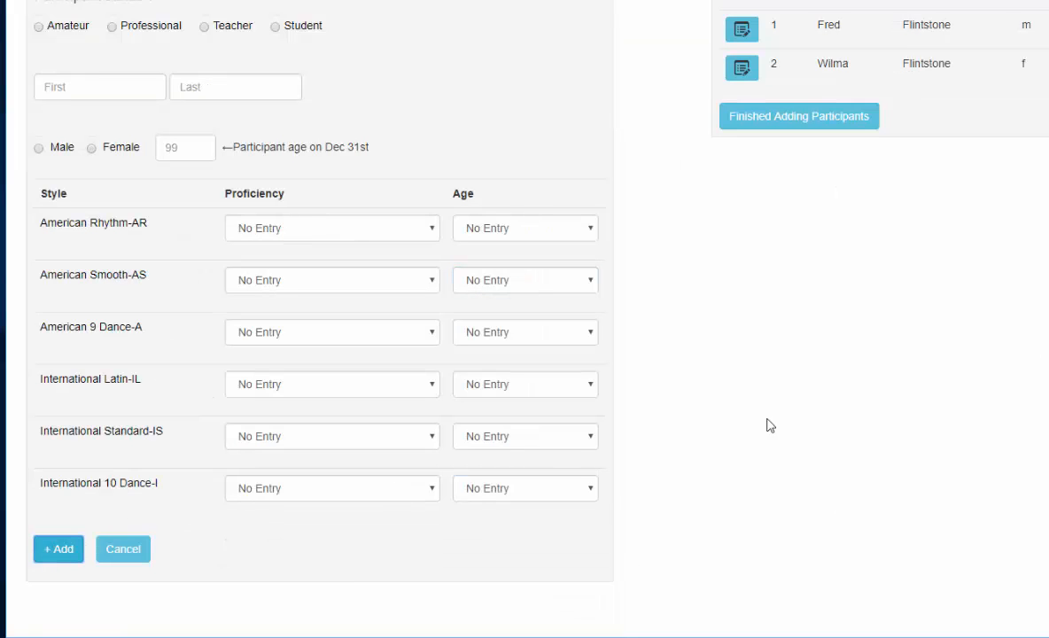
Step: Fill in the third participant's details: full name, Male, age 50, and Teacher status
{"action": "scroll", "coordinate": [524, 319], "scroll_direction": "up", "scroll_amount": 3}
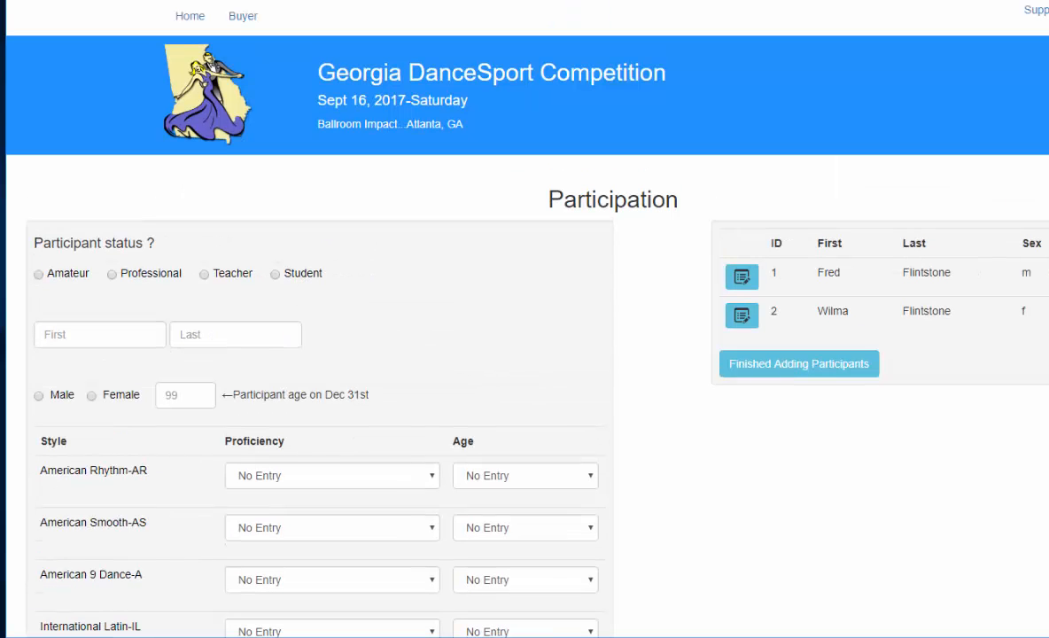
{"action": "left_click", "coordinate": [55, 336]}
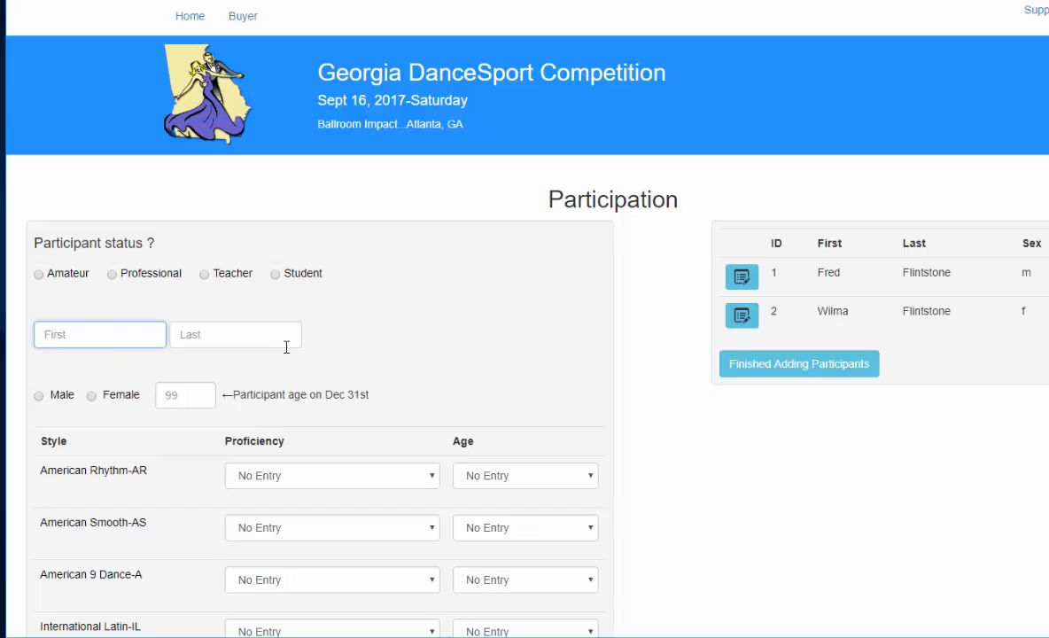
{"action": "type", "text": "Fred"}
{"action": "key", "text": "Tab"}
{"action": "type", "text": "Astair"}
{"action": "key", "text": "Tab"}
{"action": "key", "text": "space"}
{"action": "key", "text": "Tab"}
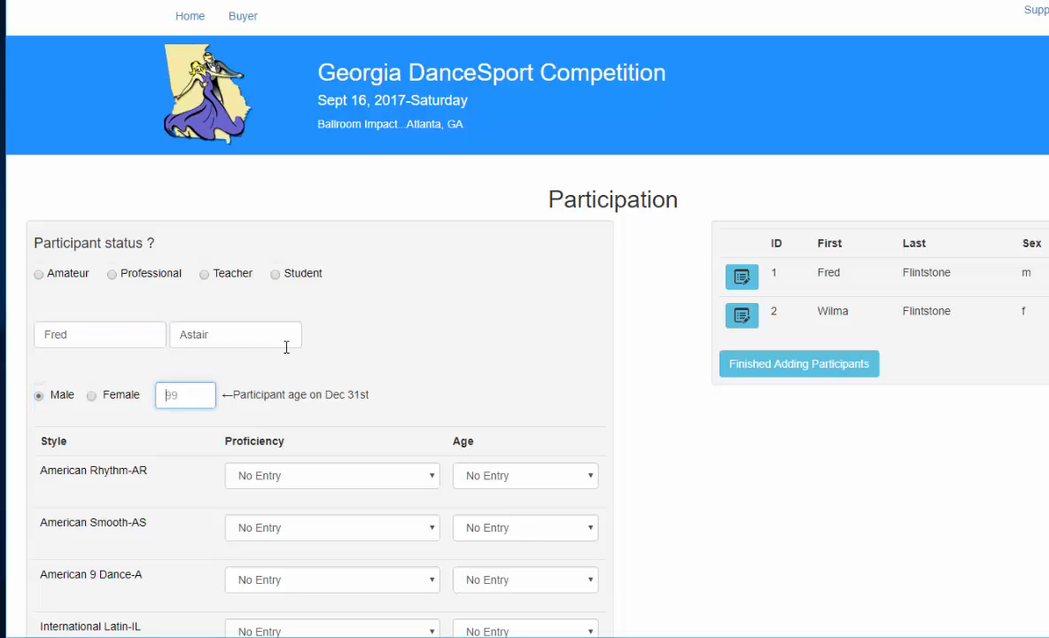
{"action": "type", "text": "50"}
{"action": "key", "text": "Tab"}
{"action": "scroll", "coordinate": [286, 347], "scroll_direction": "down", "scroll_amount": 3}
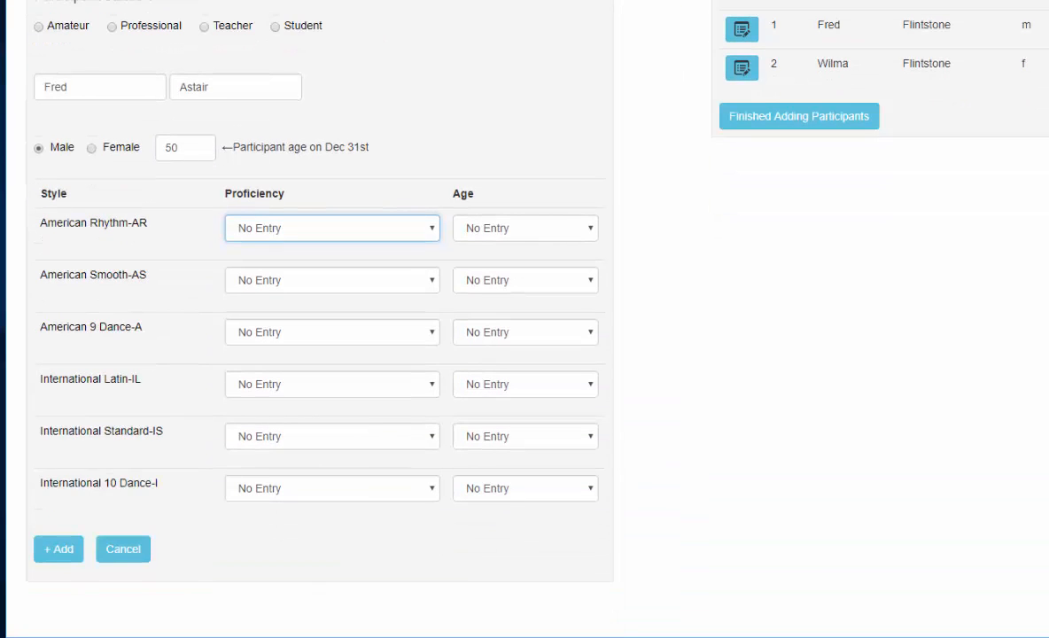
{"action": "scroll", "coordinate": [680, 316], "scroll_direction": "up", "scroll_amount": 3}
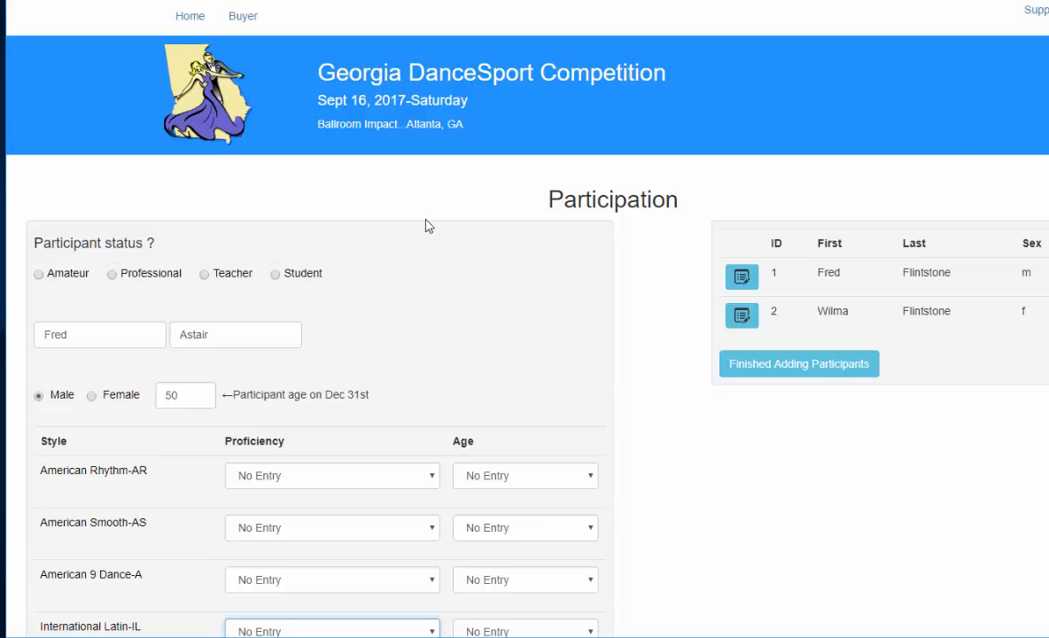
{"action": "left_click", "coordinate": [204, 275]}
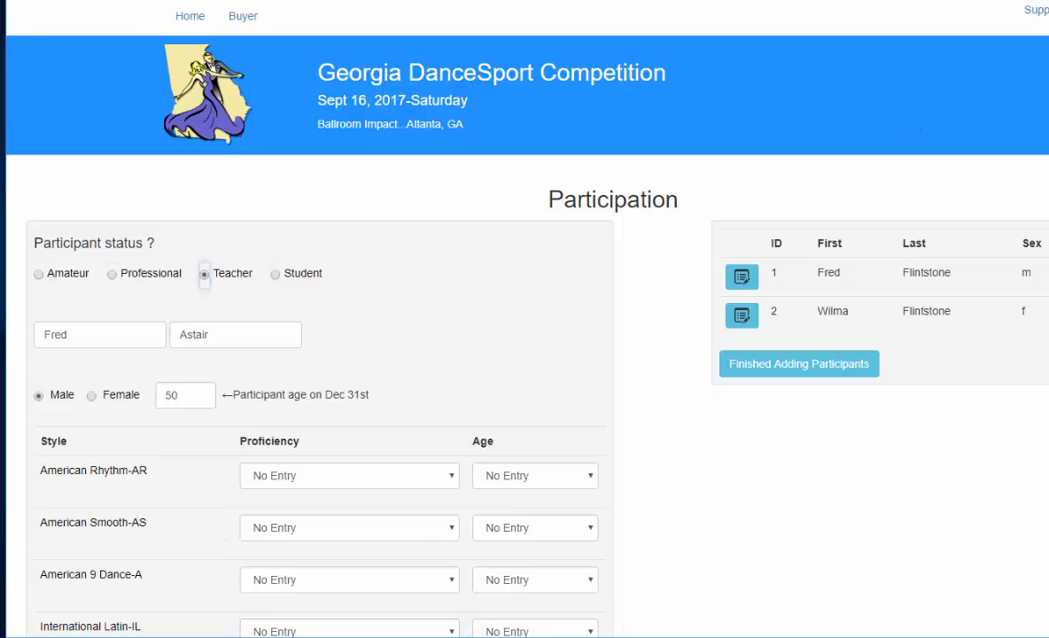
Step: Enter the third participant in International Latin at Professional (Pro) proficiency and Adult (A) age
{"action": "scroll", "coordinate": [487, 319], "scroll_direction": "down", "scroll_amount": 3}
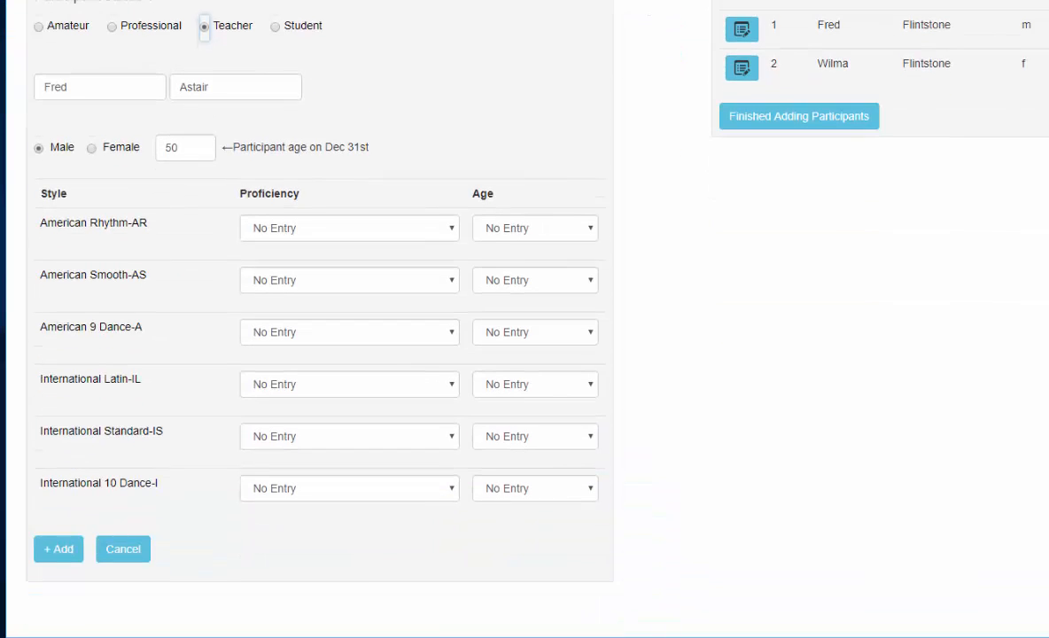
{"action": "left_click", "coordinate": [373, 394]}
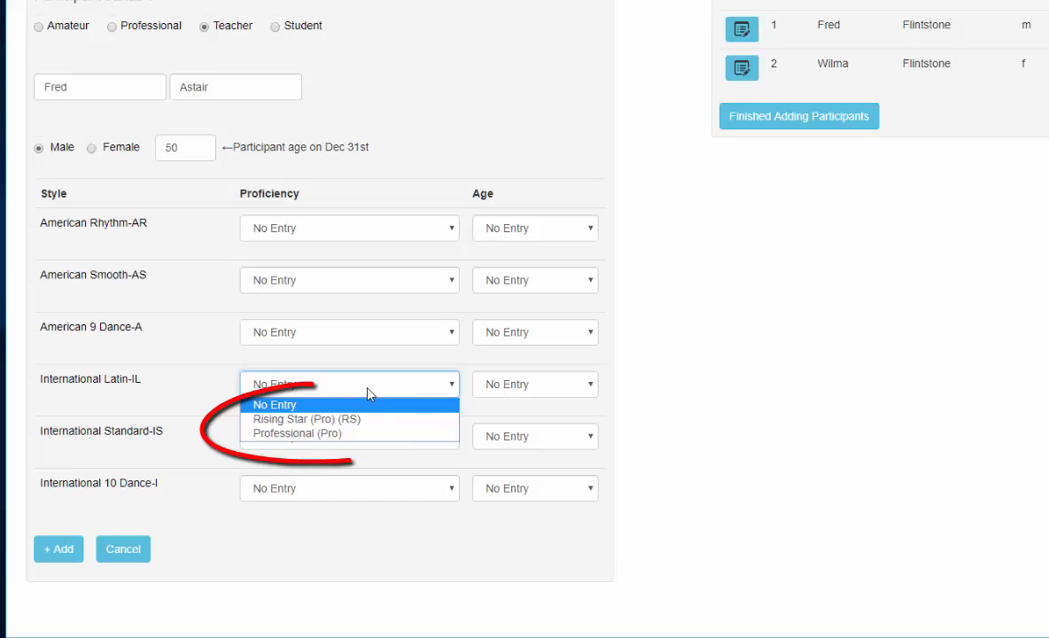
{"action": "left_click", "coordinate": [336, 440]}
{"action": "left_click", "coordinate": [558, 387]}
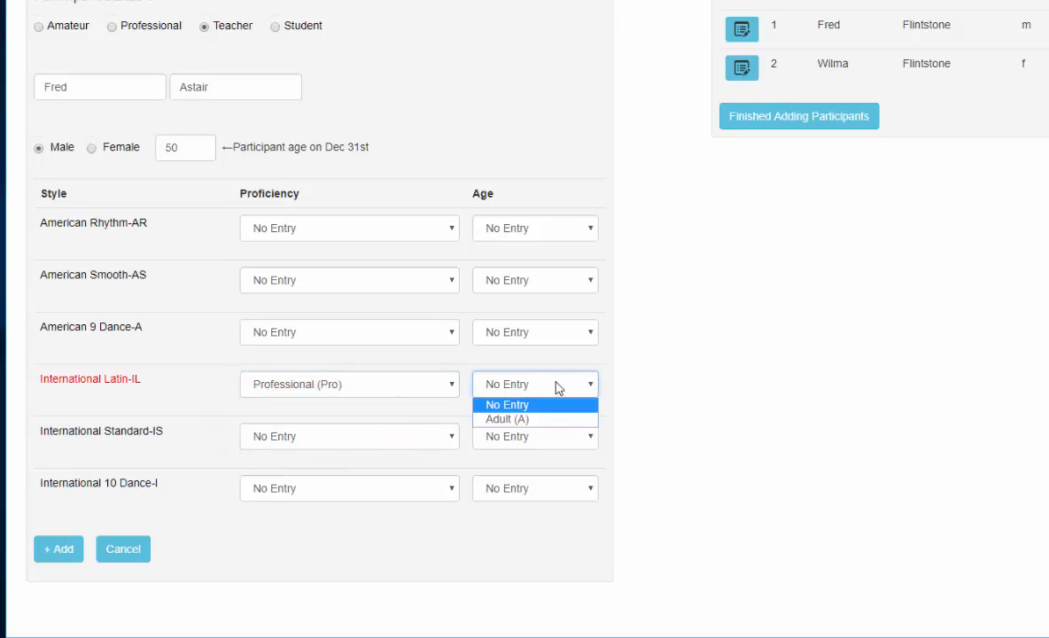
{"action": "left_click", "coordinate": [514, 419]}
Step: Set International Standard to Professional (Pro) proficiency and Adult (A) age, and add the third participant to the list
{"action": "left_click", "coordinate": [310, 443]}
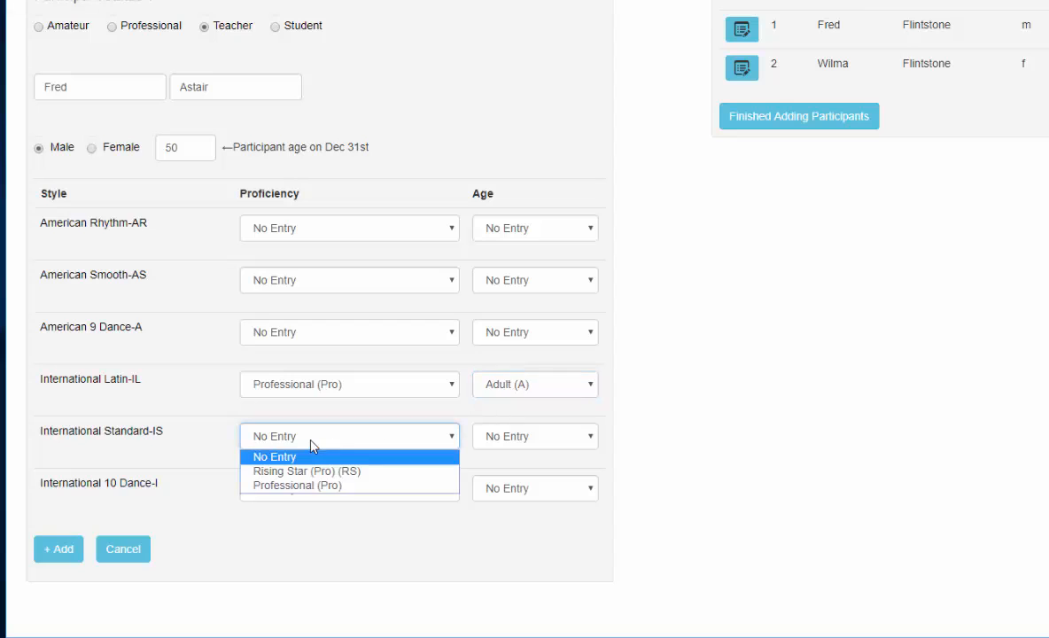
{"action": "left_click", "coordinate": [288, 485]}
{"action": "left_click", "coordinate": [535, 436]}
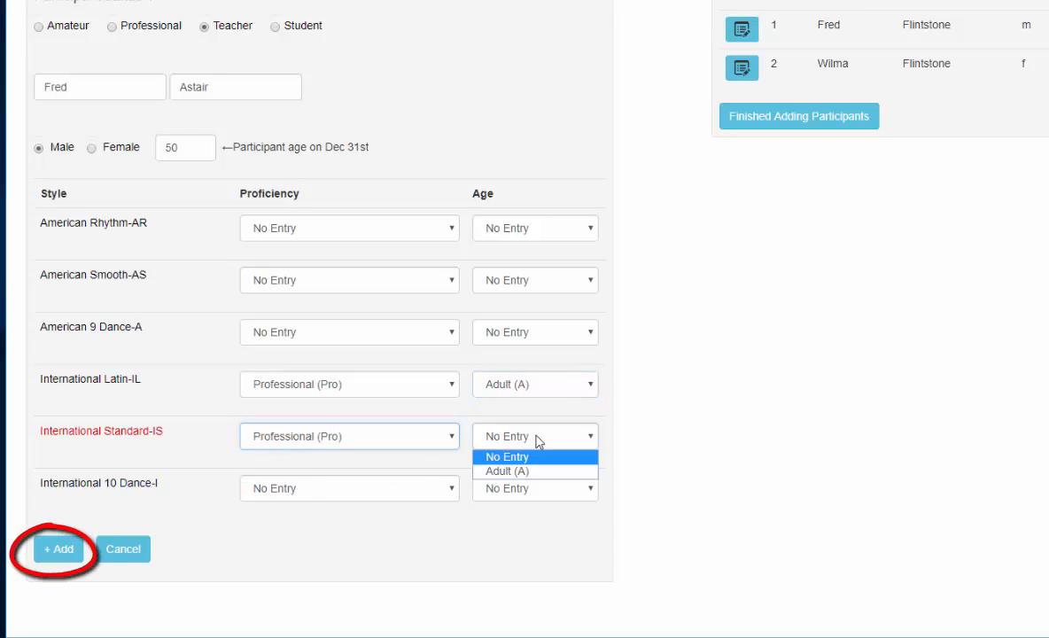
{"action": "left_click", "coordinate": [529, 469]}
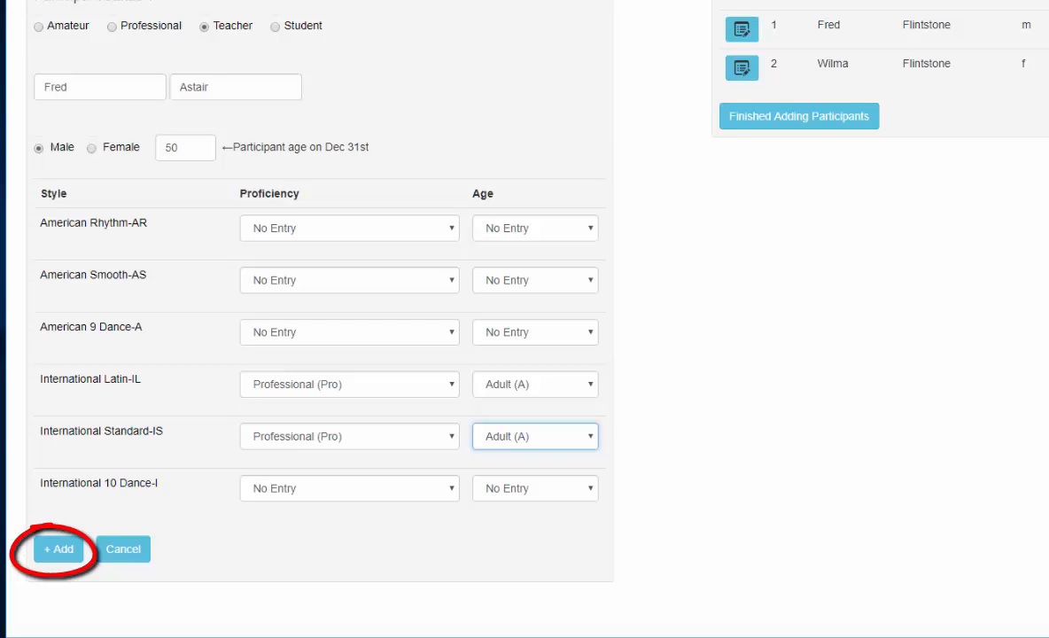
Step: Fill in the fourth participant's details: Student status, full name, Female, and age 50
{"action": "scroll", "coordinate": [524, 319], "scroll_direction": "up", "scroll_amount": 3}
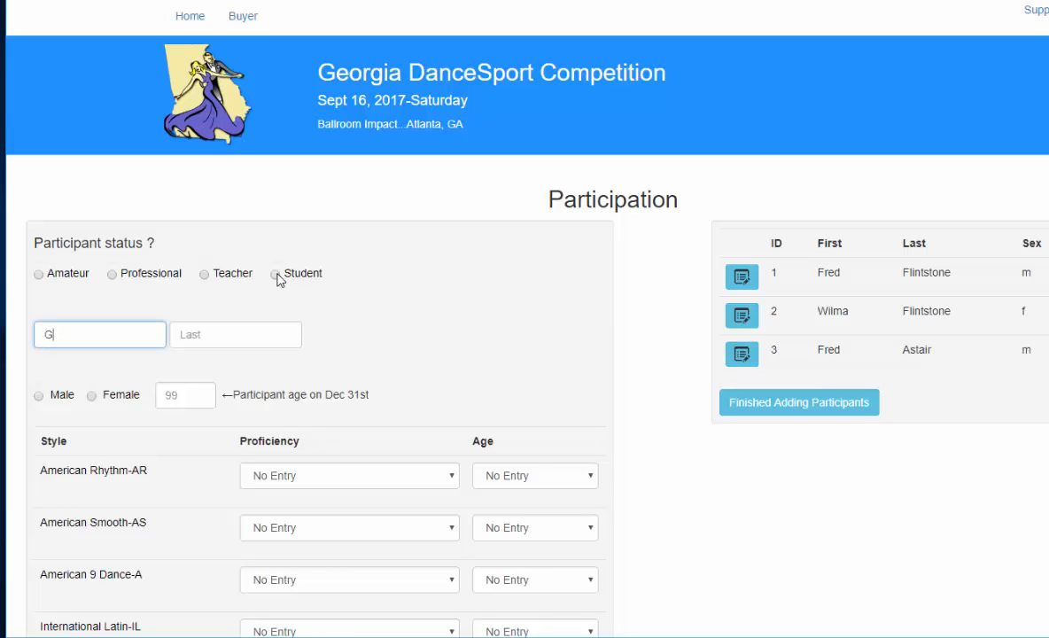
{"action": "left_click", "coordinate": [275, 276]}
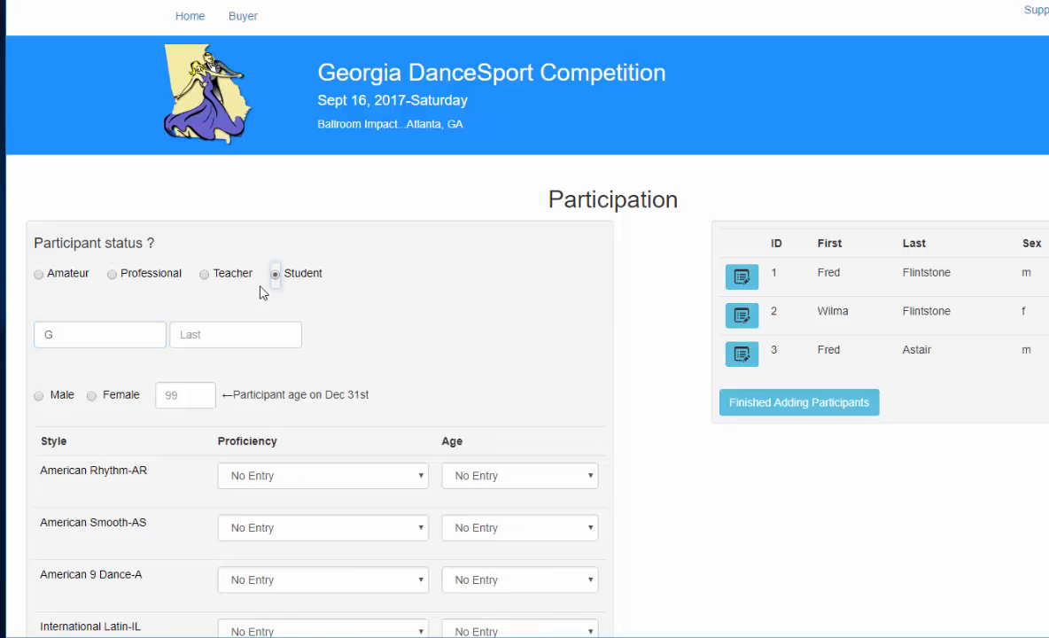
{"action": "left_click", "coordinate": [88, 334]}
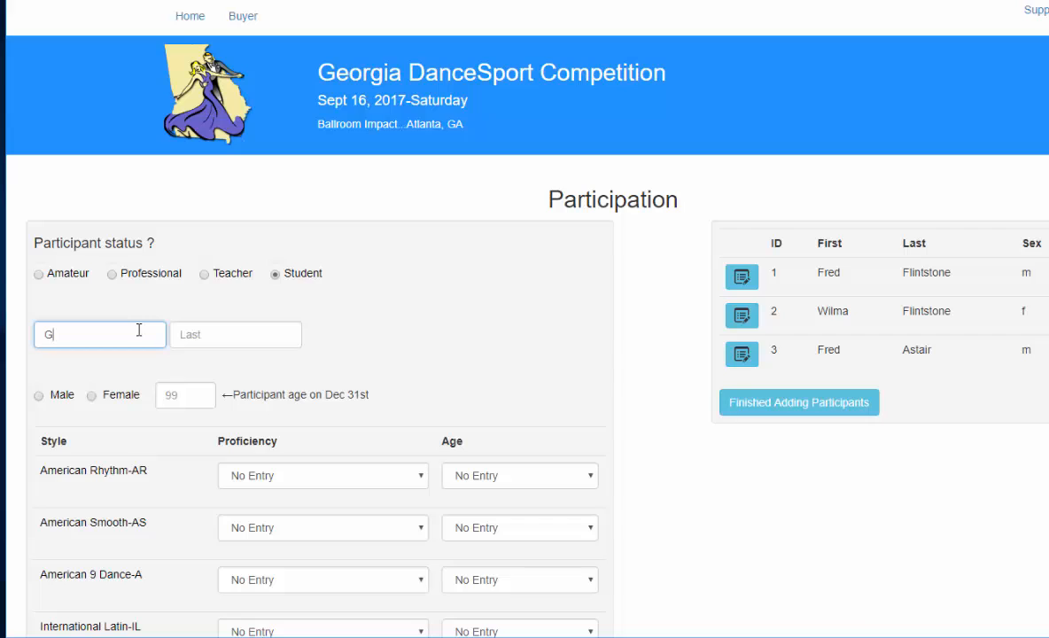
{"action": "type", "text": "inger"}
{"action": "key", "text": "Tab"}
{"action": "type", "text": "Roger"}
{"action": "key", "text": "Tab"}
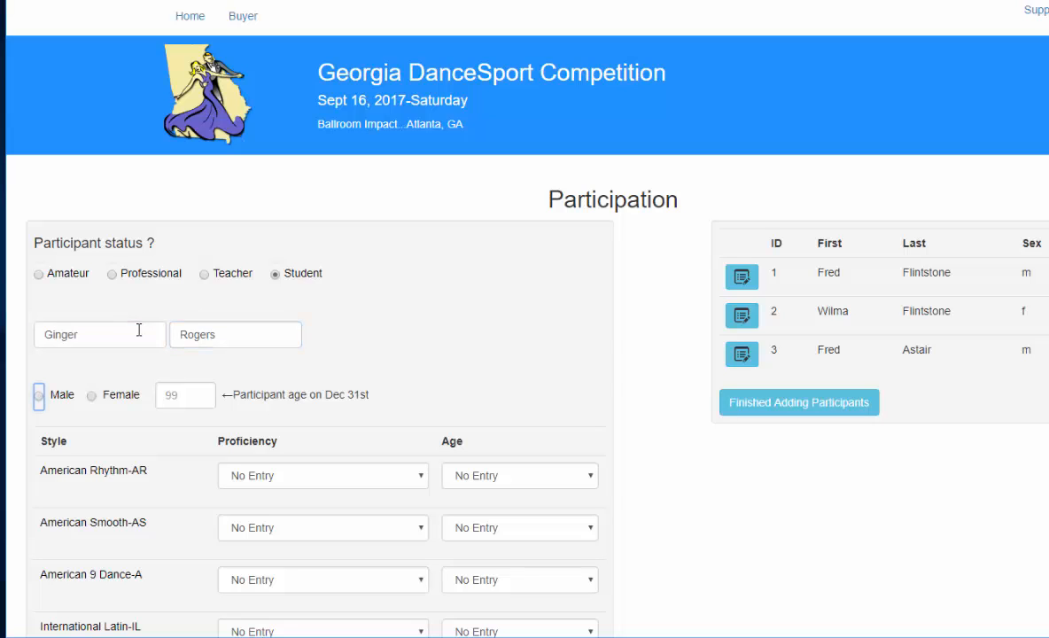
{"action": "left_click", "coordinate": [92, 397]}
{"action": "left_click", "coordinate": [206, 395]}
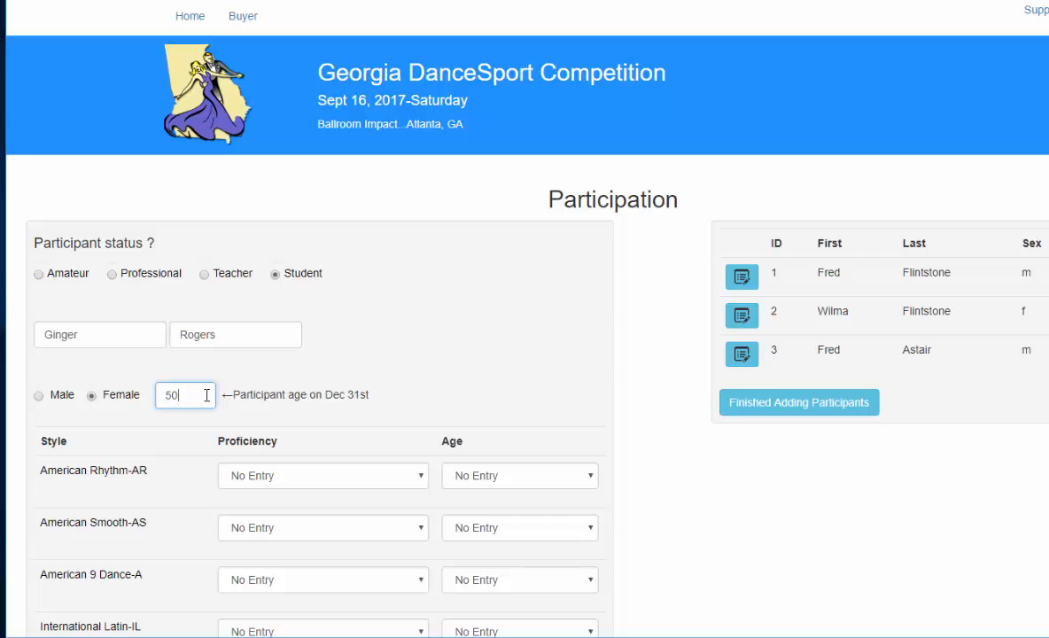
{"action": "type", "text": "50"}
Step: Enter the fourth participant in International Latin at Intermediate Gold (IG) proficiency and Senior 2 (S2) age
{"action": "scroll", "coordinate": [206, 395], "scroll_direction": "down", "scroll_amount": 3}
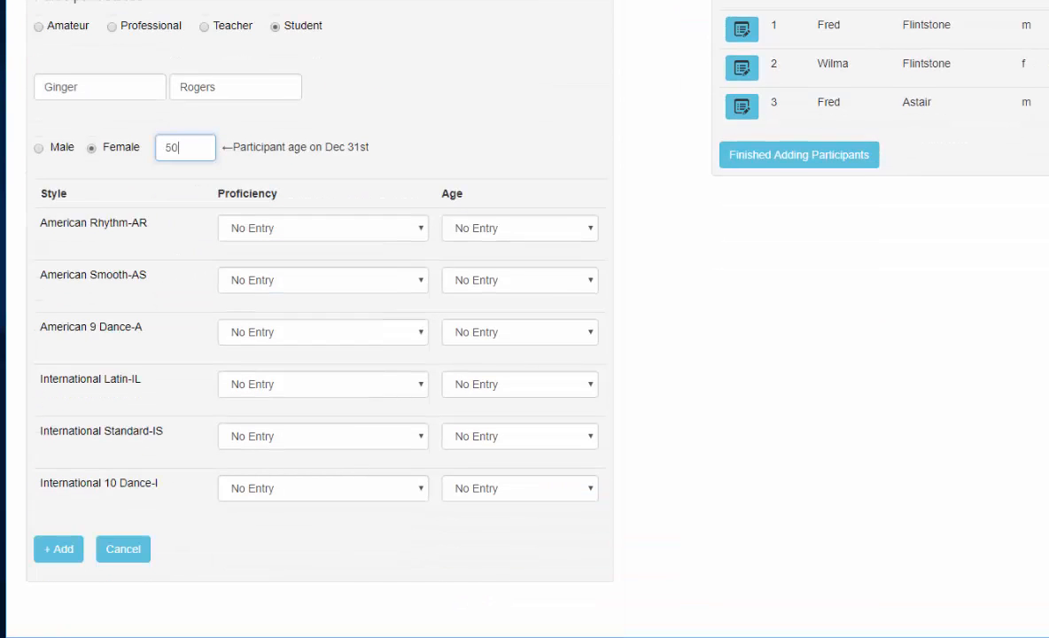
{"action": "left_click", "coordinate": [306, 388]}
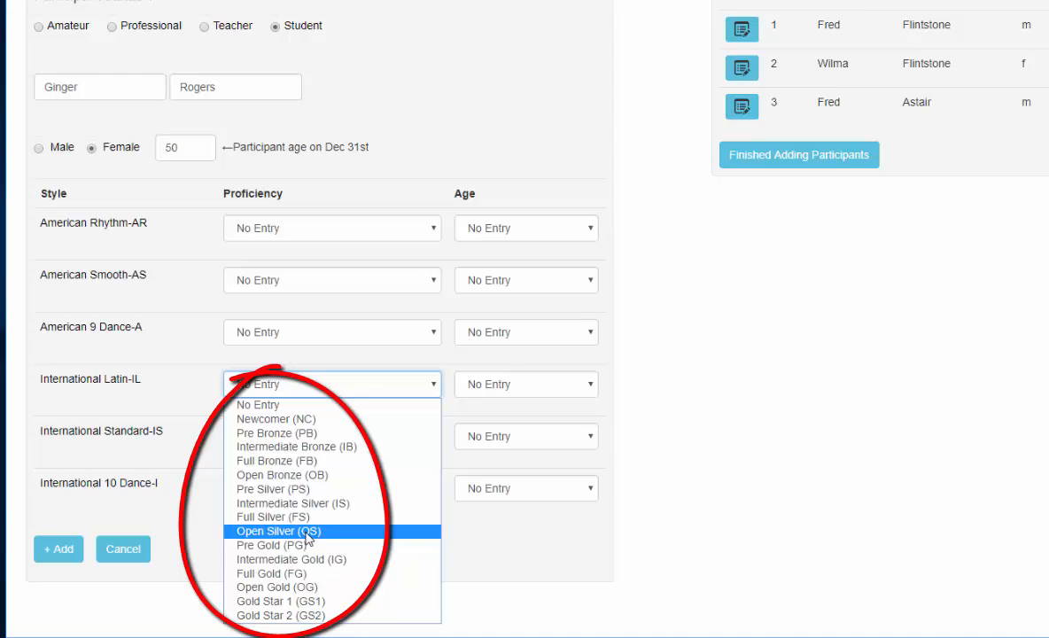
{"action": "left_click", "coordinate": [301, 560]}
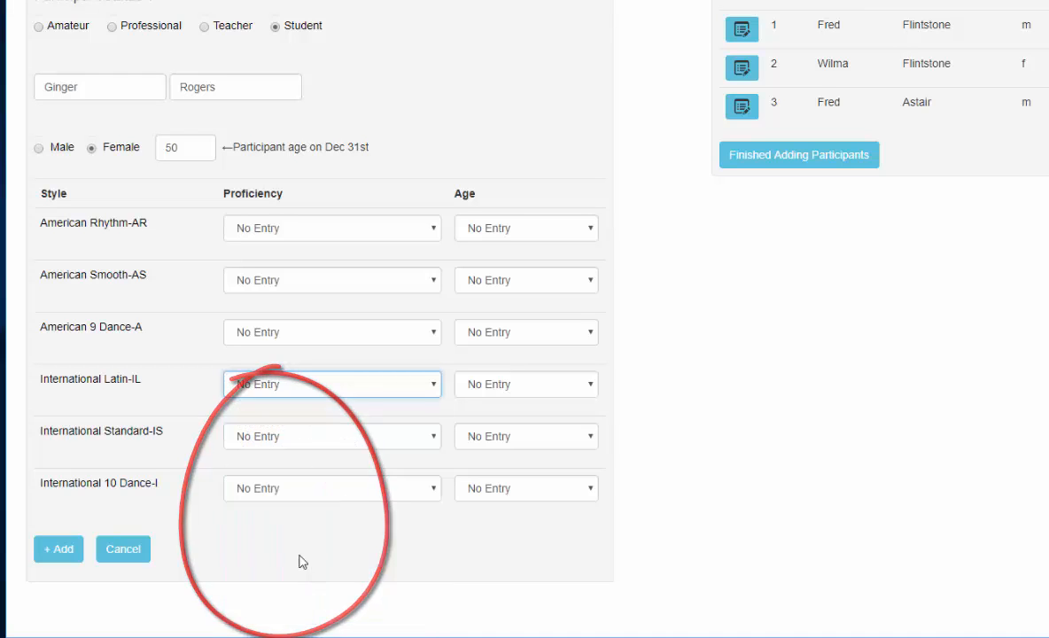
{"action": "left_click", "coordinate": [527, 390]}
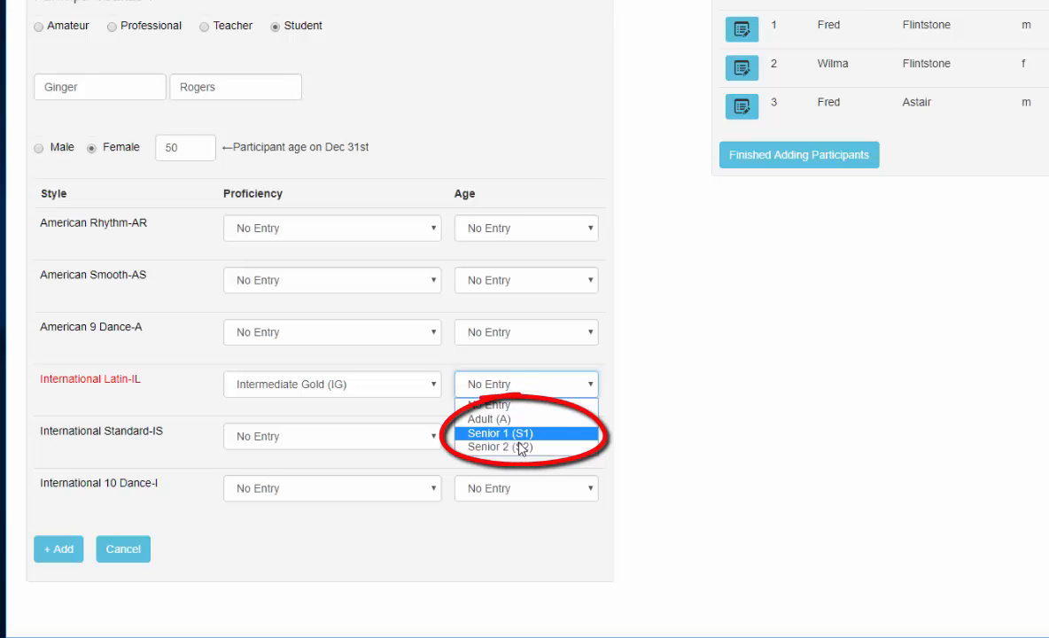
{"action": "left_click", "coordinate": [520, 447]}
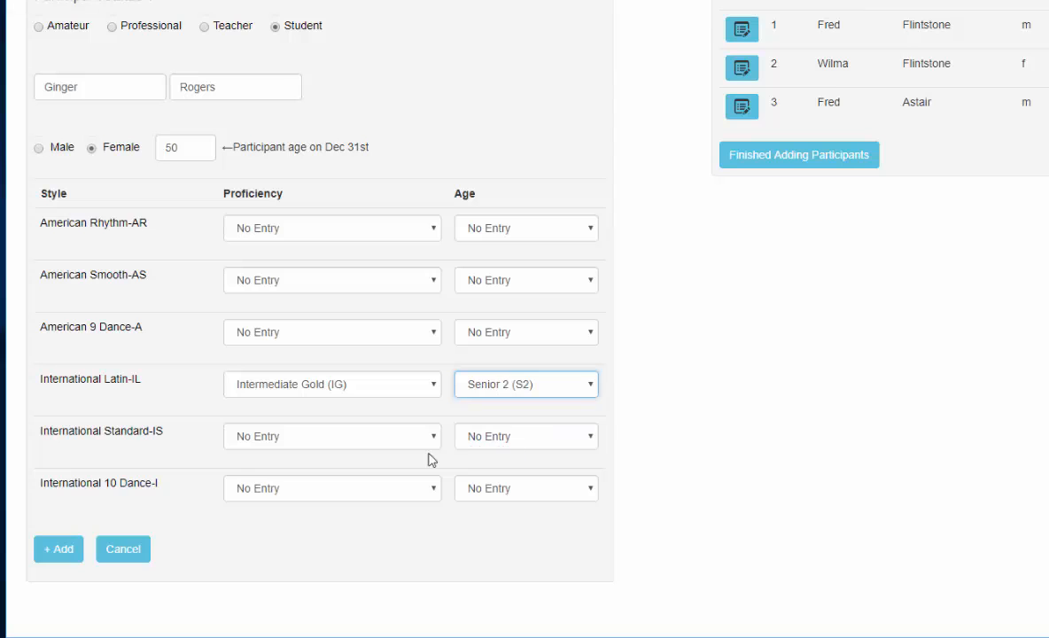
Step: Set International Standard to Intermediate Gold (IG) proficiency and Senior 2 (S2) age, and add the fourth participant to the list
{"action": "left_click", "coordinate": [311, 443]}
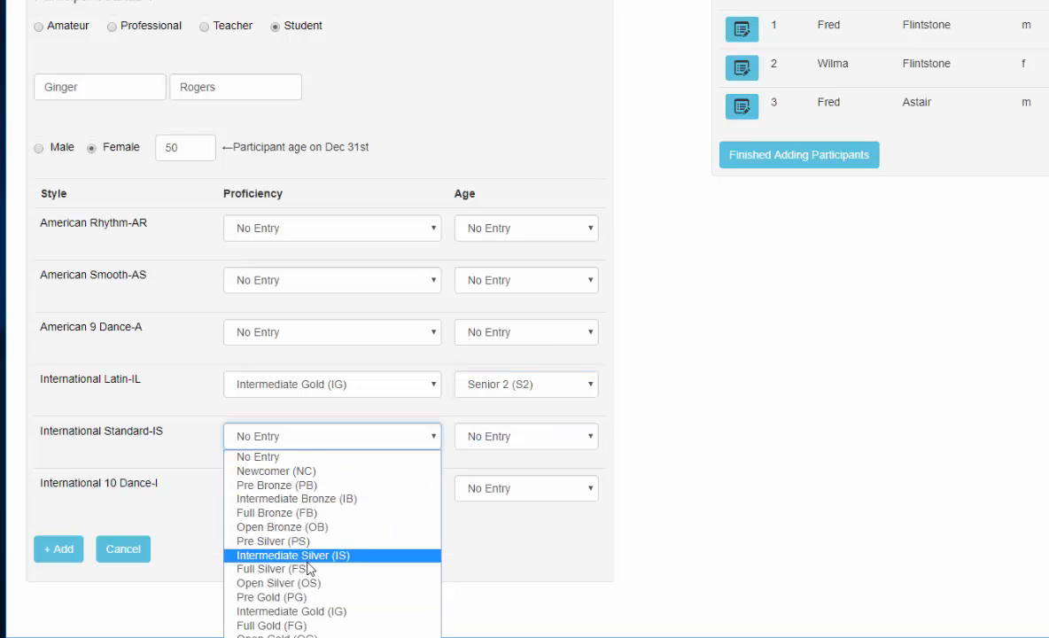
{"action": "left_click", "coordinate": [306, 611]}
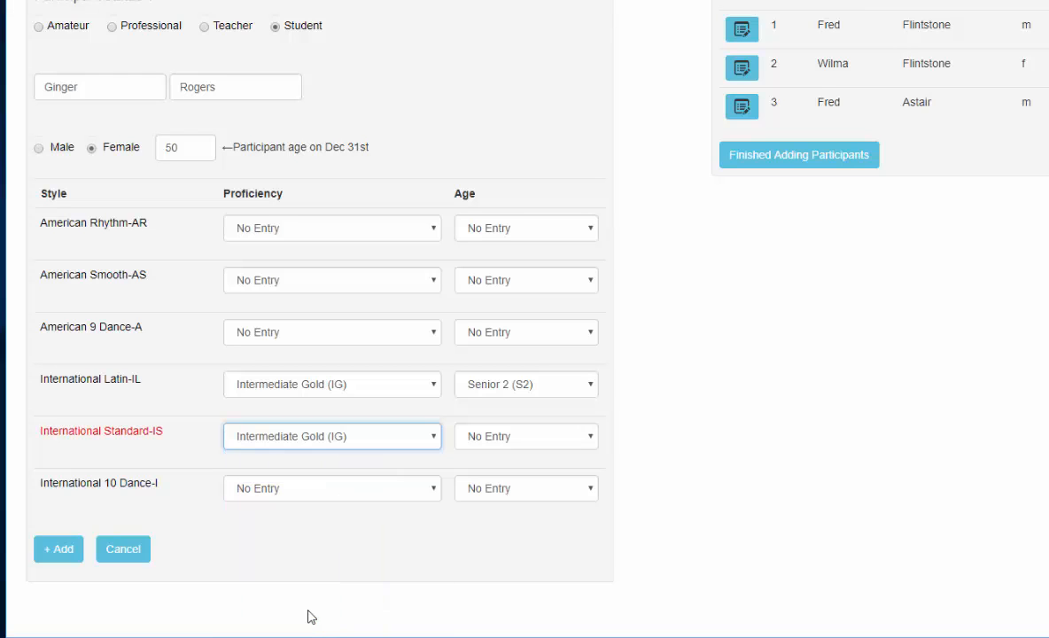
{"action": "left_click", "coordinate": [529, 438]}
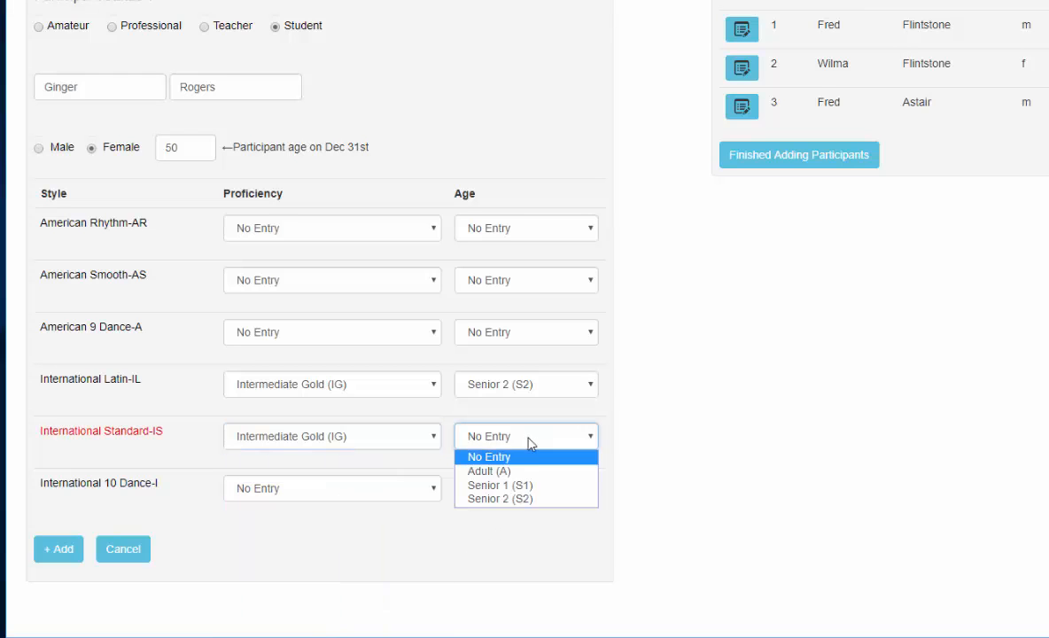
{"action": "left_click", "coordinate": [524, 500]}
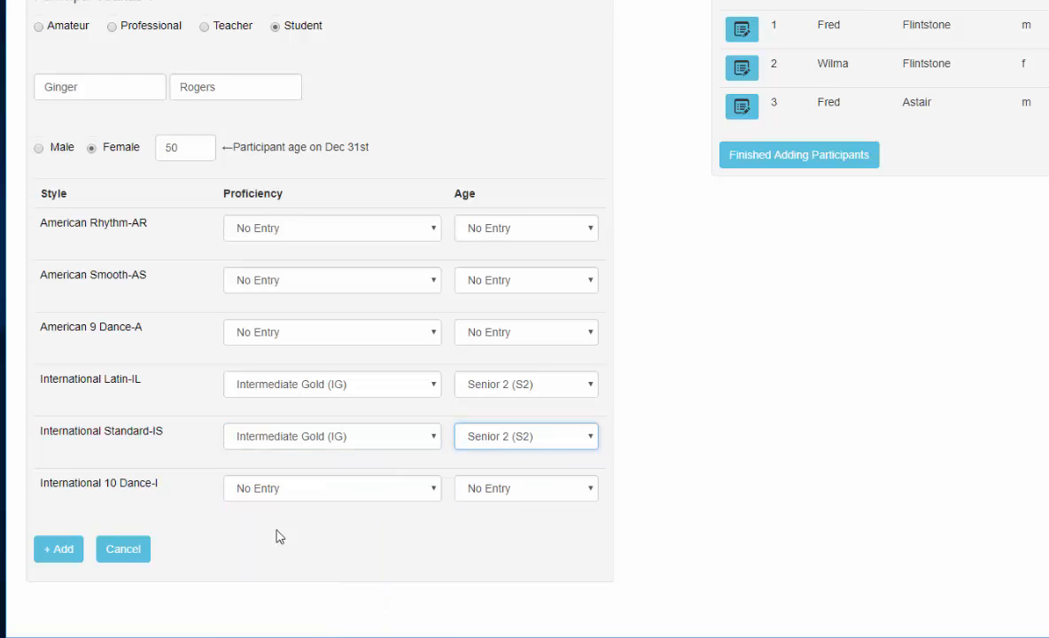
{"action": "left_click", "coordinate": [60, 558]}
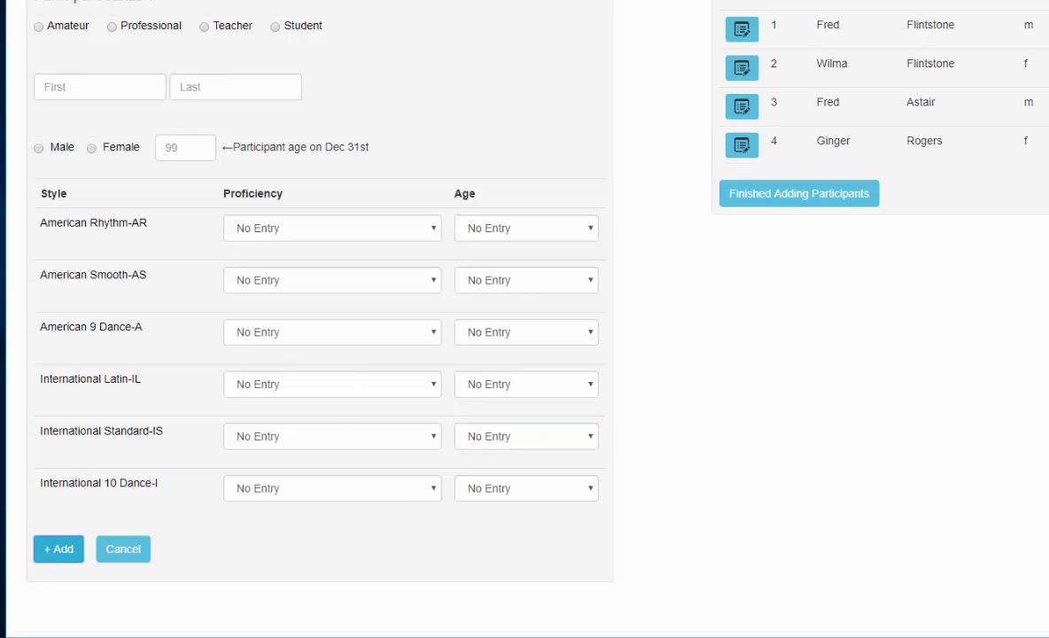
Step: Finish adding participants and add the first and second participants as a couple on the Entries page
{"action": "scroll", "coordinate": [524, 319], "scroll_direction": "up", "scroll_amount": 3}
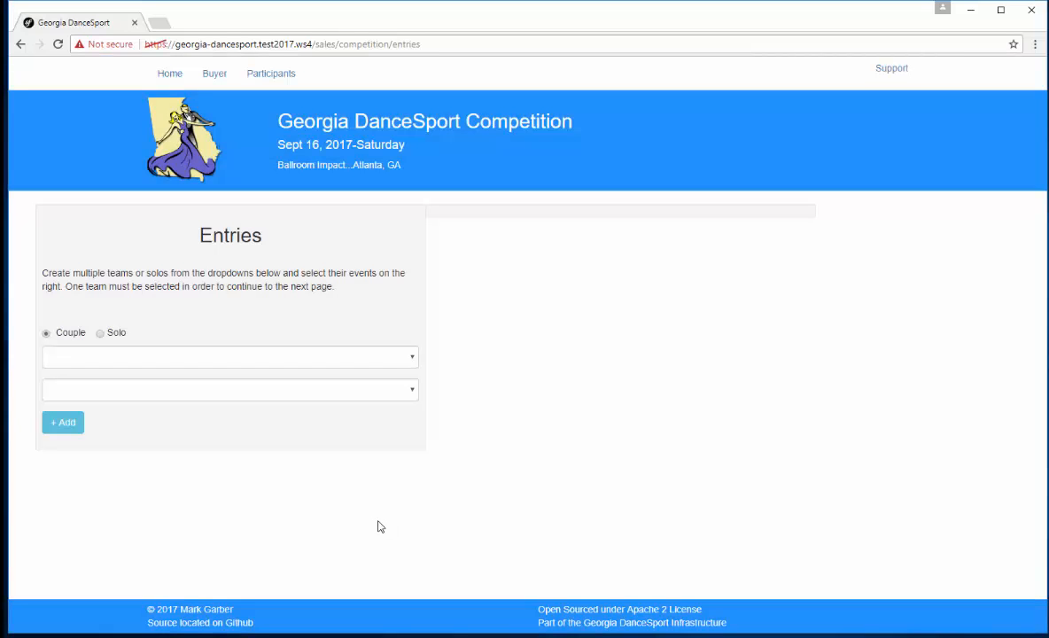
{"action": "left_click", "coordinate": [140, 359]}
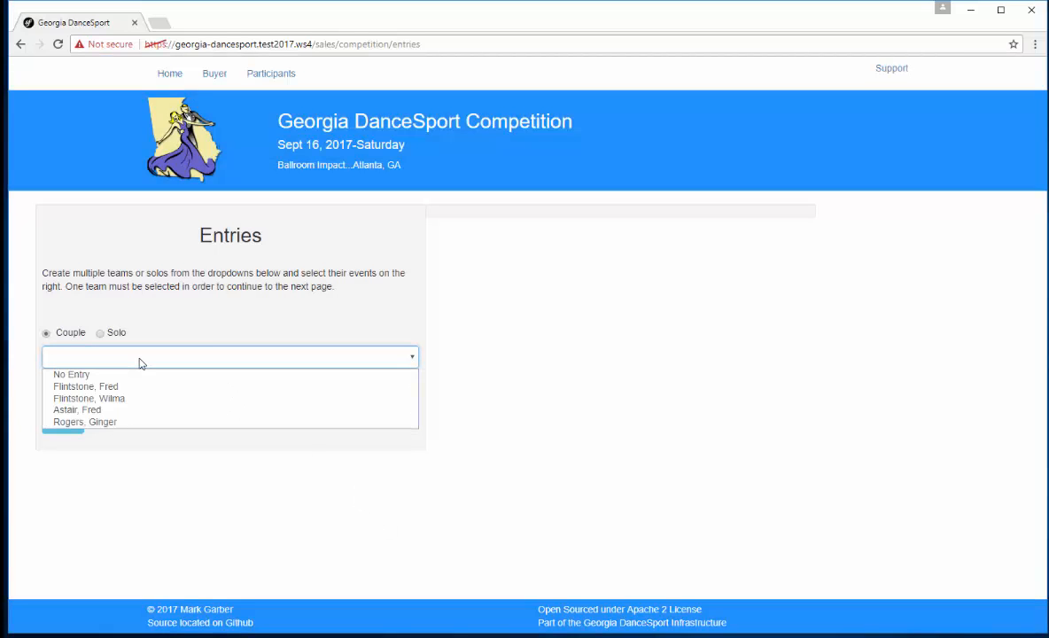
{"action": "left_click", "coordinate": [118, 387]}
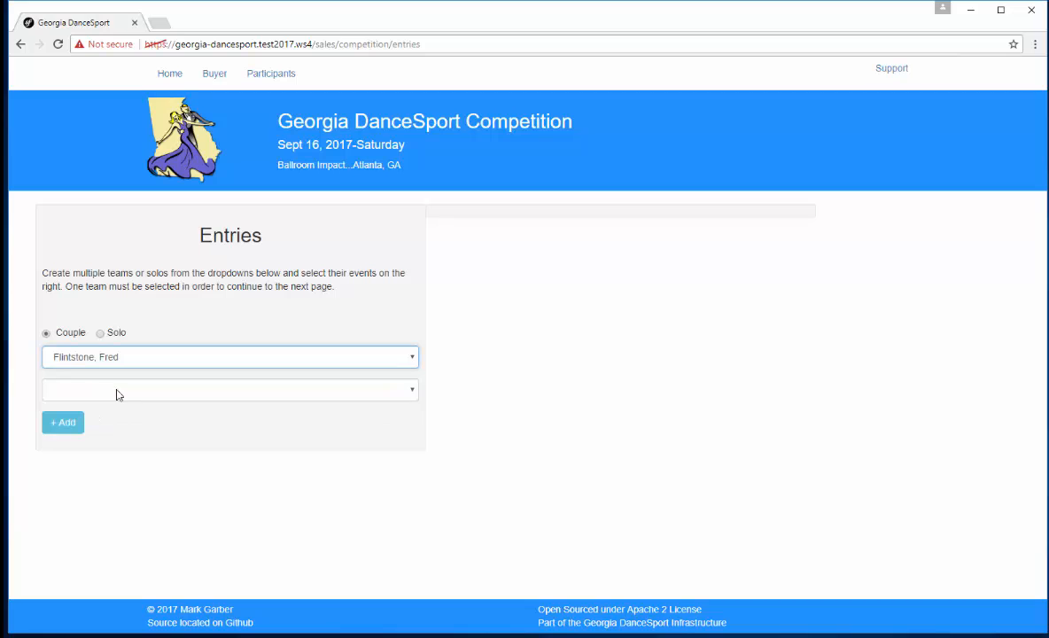
{"action": "left_click", "coordinate": [109, 394]}
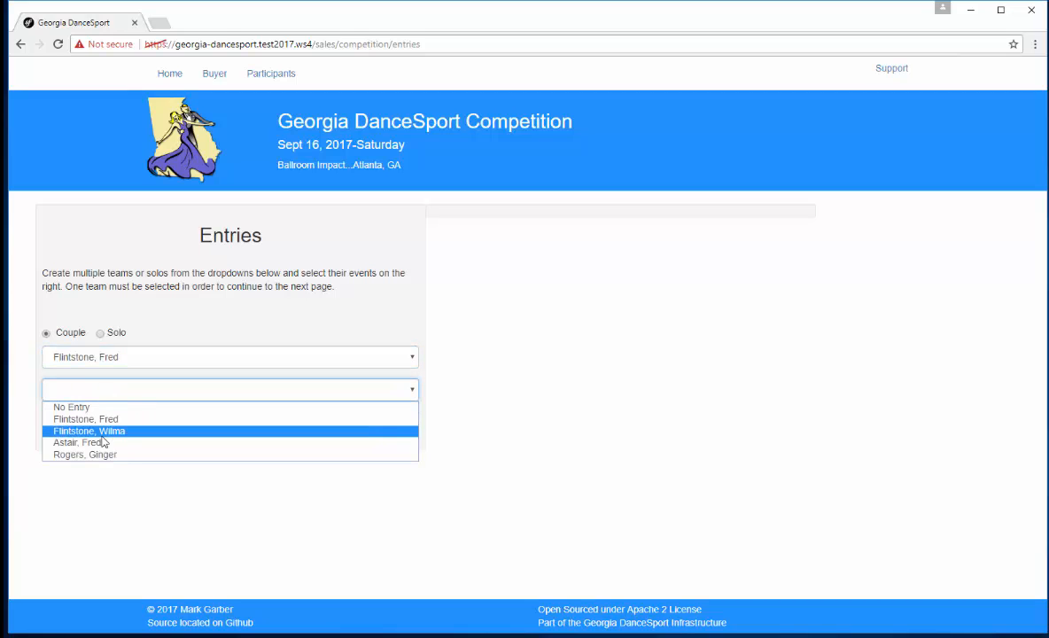
{"action": "left_click", "coordinate": [101, 435]}
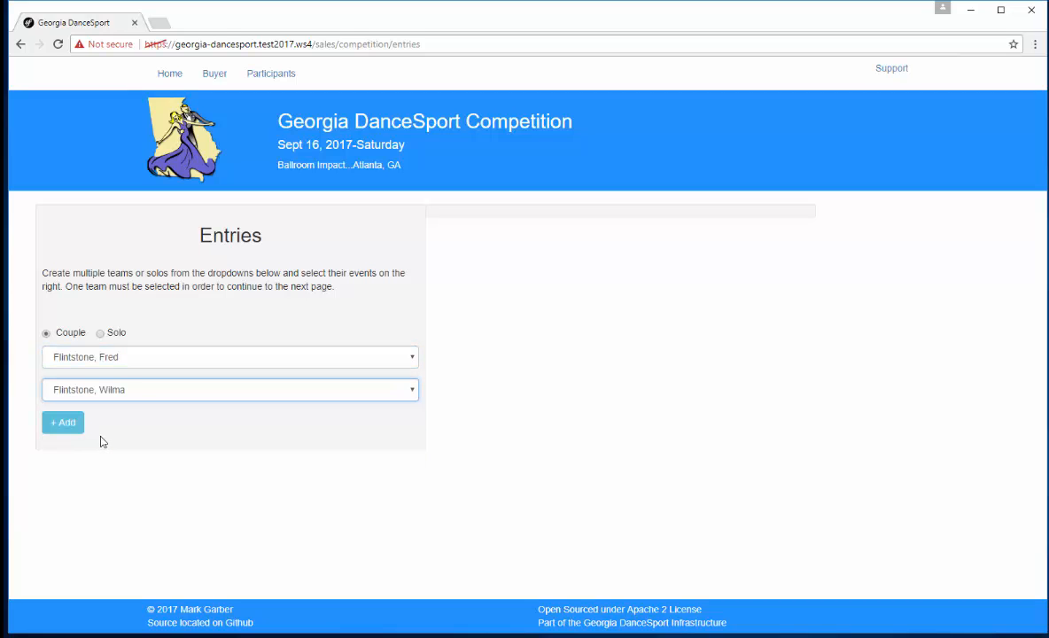
{"action": "left_click", "coordinate": [56, 425]}
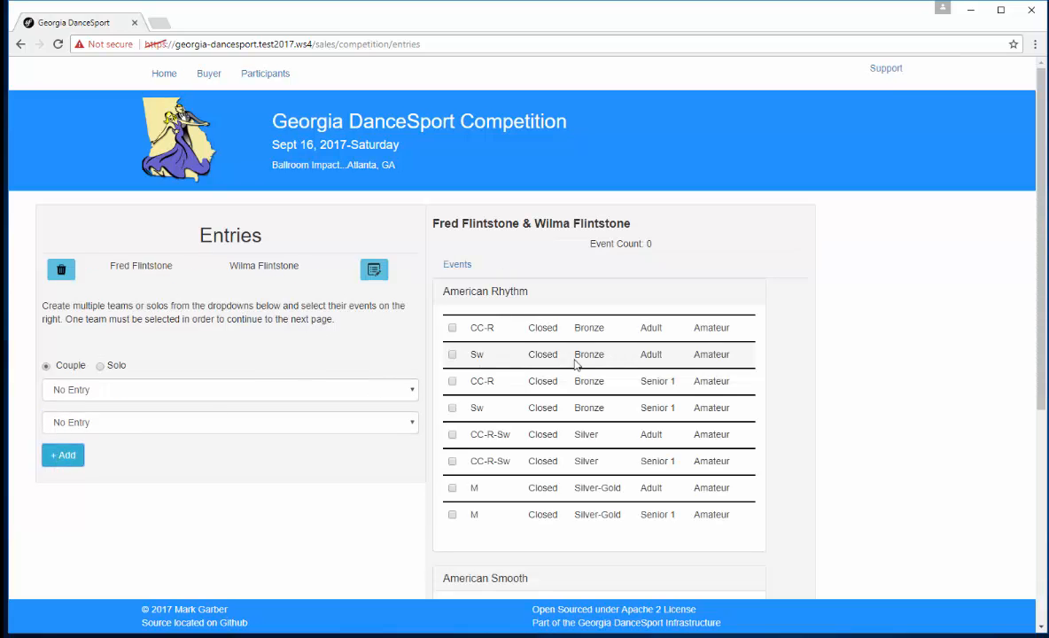
Step: Select the couple's closed Senior 1 American Rhythm events: CC-R and Sw Bronze, CC-R-Sw Silver, and M Silver-Gold
{"action": "left_click", "coordinate": [452, 381]}
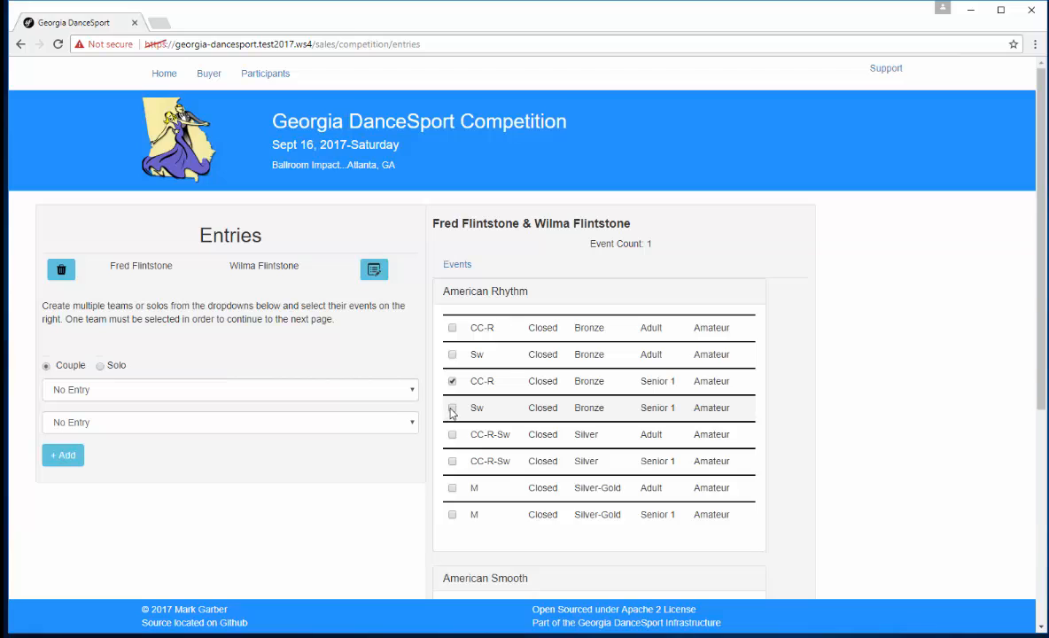
{"action": "left_click", "coordinate": [451, 408]}
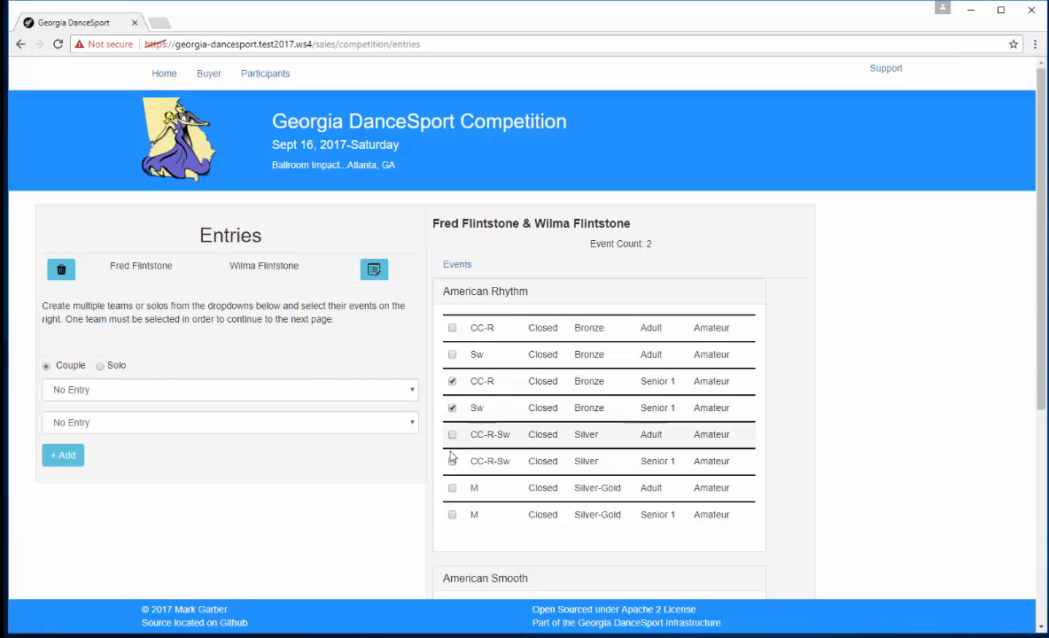
{"action": "left_click", "coordinate": [451, 515]}
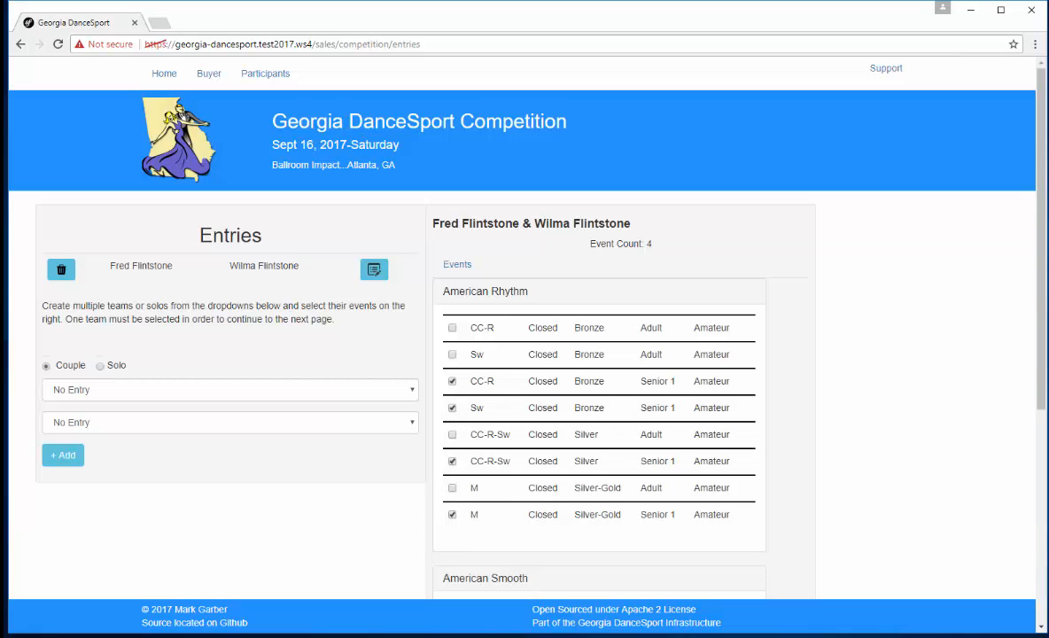
Step: Select the couple's Senior 1 American Smooth events: Bronze W-F and T-VW, Silver W-T-F, Silver-Gold VW, and open Novice W-T-F
{"action": "left_click_drag", "start_coordinate": [1041, 170], "coordinate": [1041, 394]}
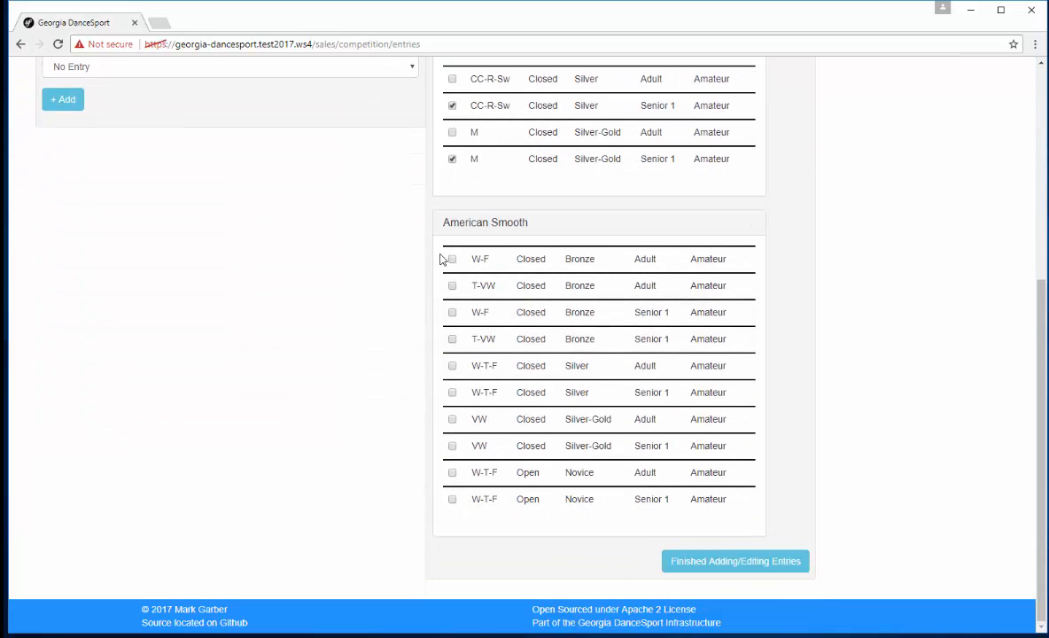
{"action": "left_click", "coordinate": [452, 312]}
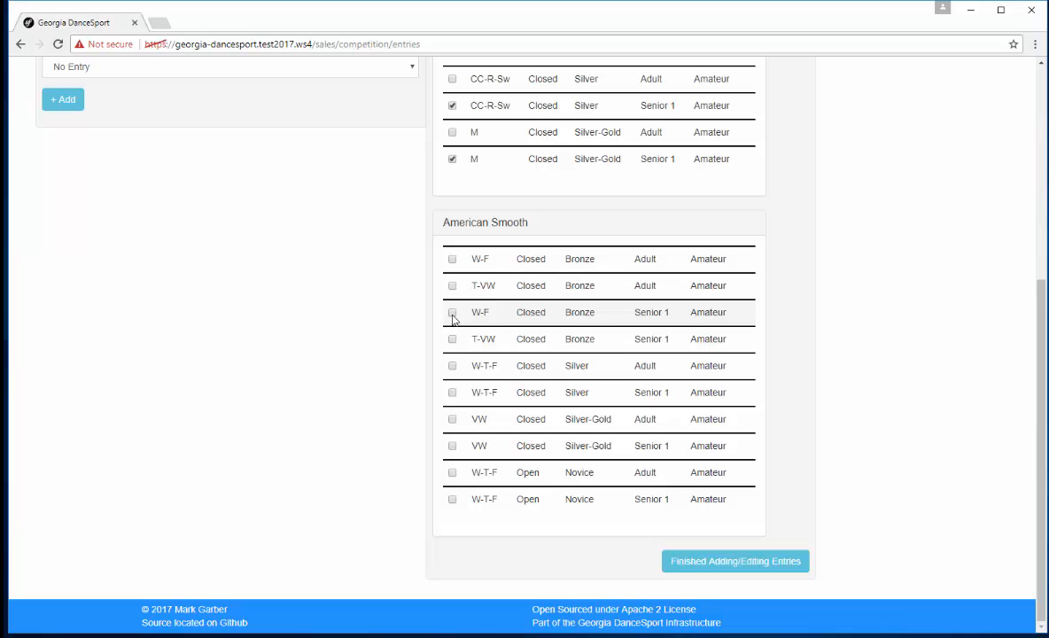
{"action": "left_click", "coordinate": [453, 340]}
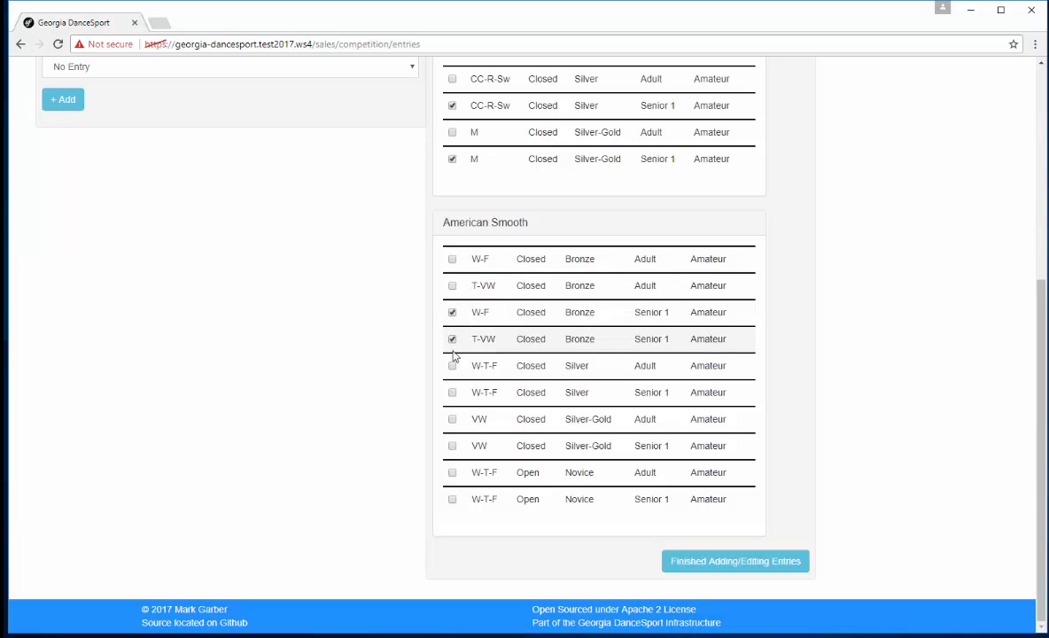
{"action": "left_click", "coordinate": [452, 394]}
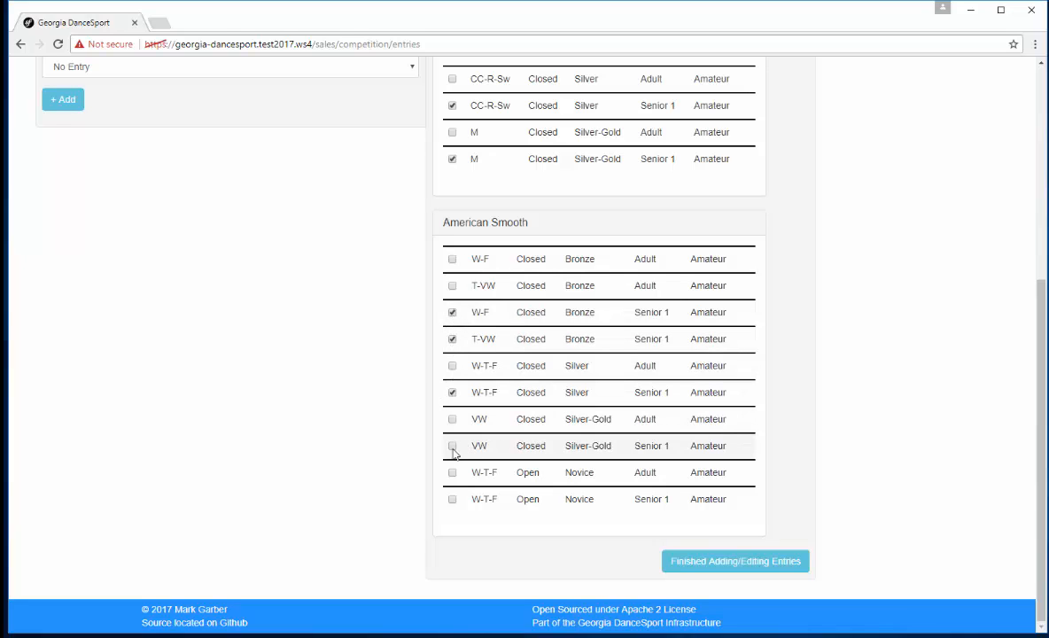
{"action": "left_click", "coordinate": [451, 446]}
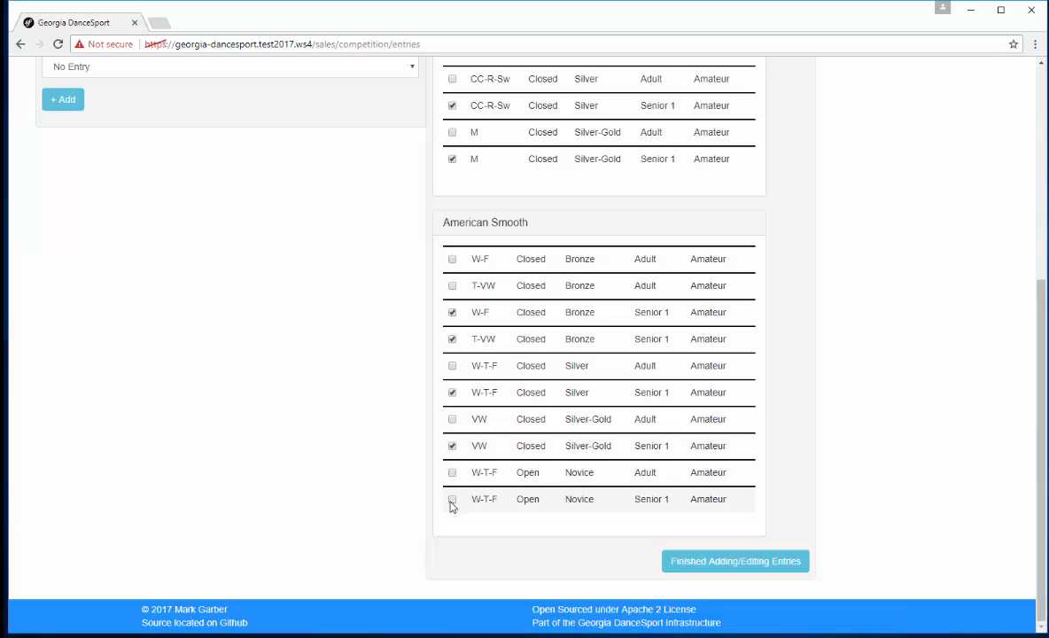
{"action": "left_click", "coordinate": [453, 501]}
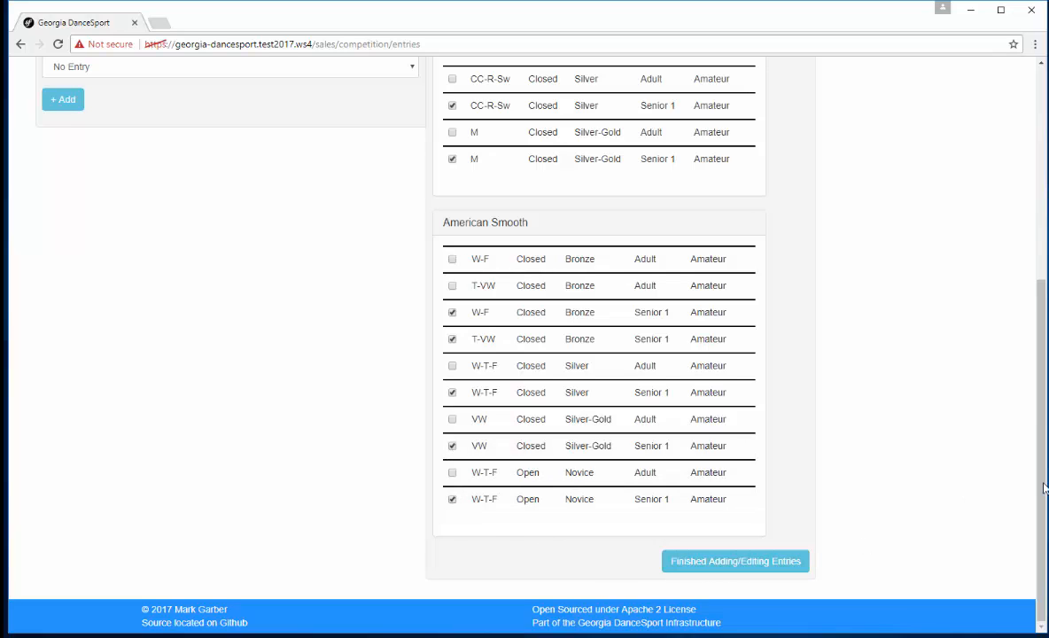
Step: Add the third and fourth participants as a second couple on the Entries page
{"action": "scroll", "coordinate": [1044, 472], "scroll_direction": "up", "scroll_amount": 1}
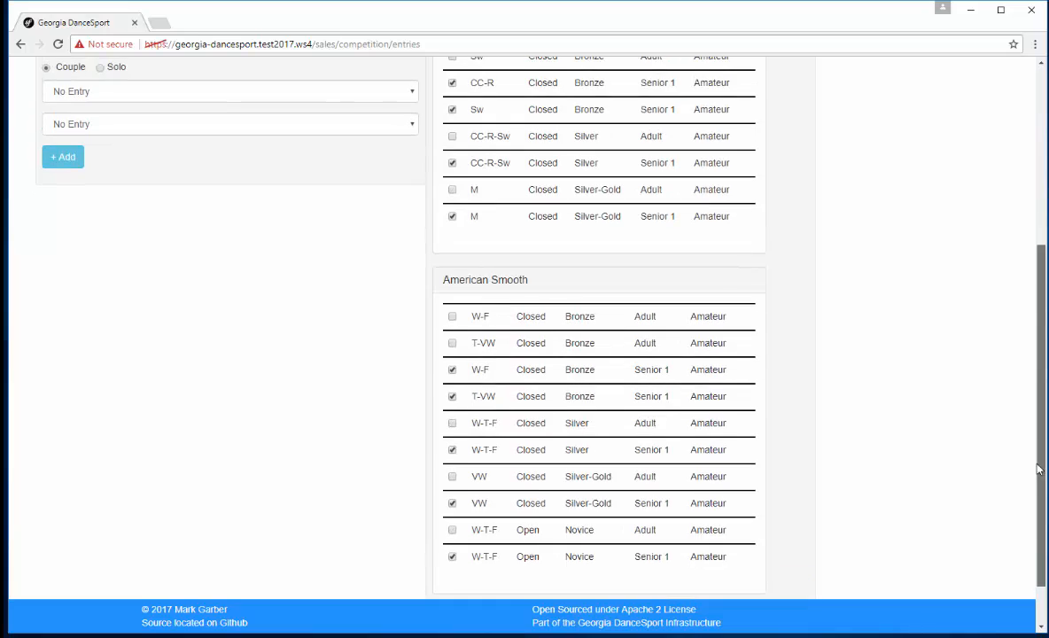
{"action": "scroll", "coordinate": [1043, 460], "scroll_direction": "down", "scroll_amount": 1}
{"action": "scroll", "coordinate": [1023, 440], "scroll_direction": "up", "scroll_amount": 4}
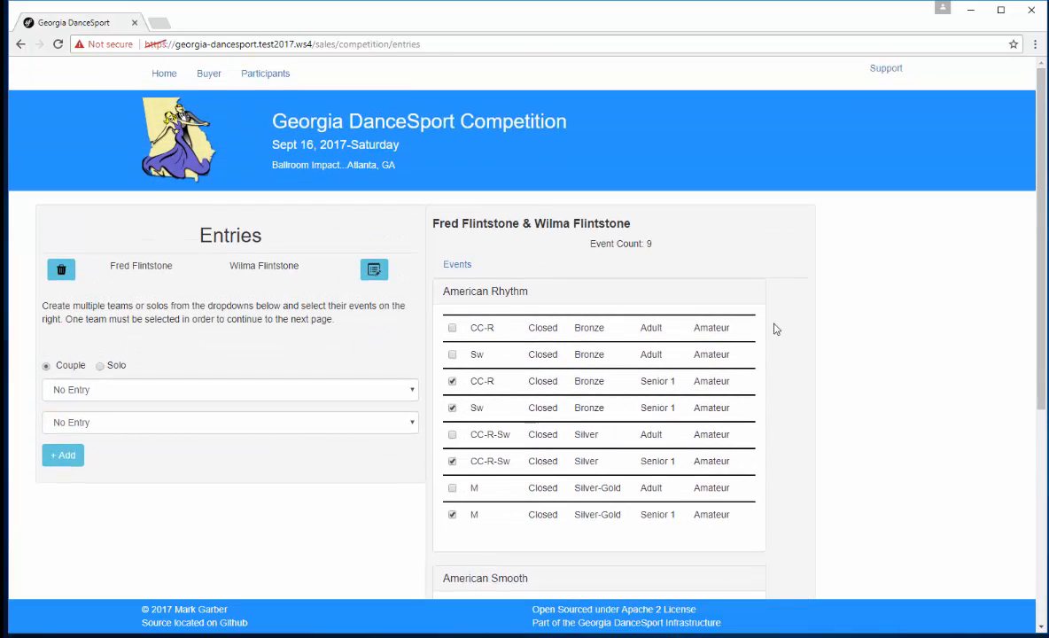
{"action": "left_click", "coordinate": [100, 399]}
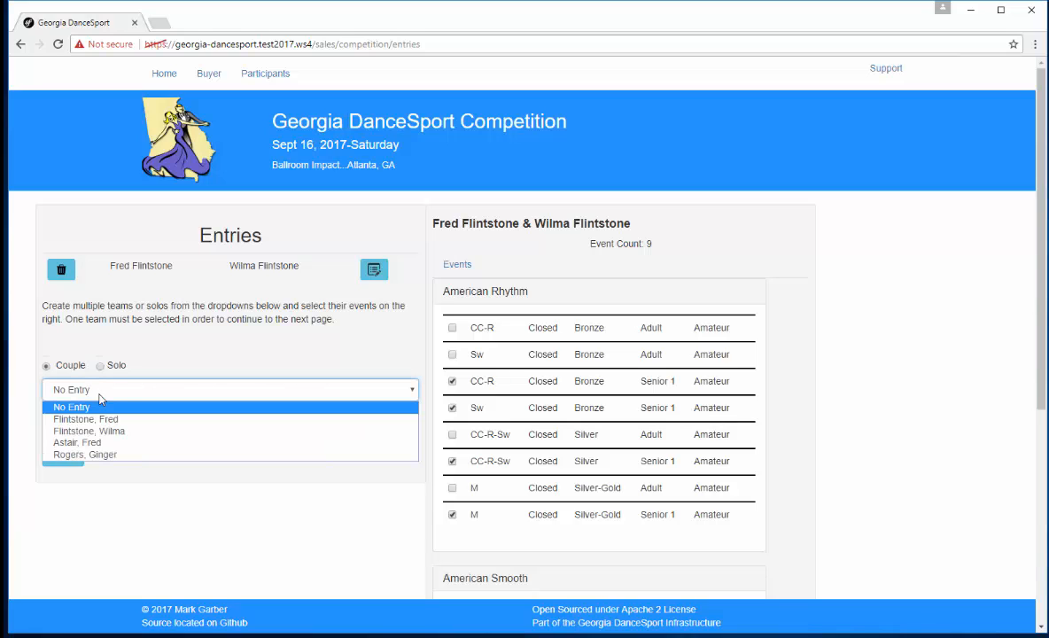
{"action": "left_click", "coordinate": [87, 443]}
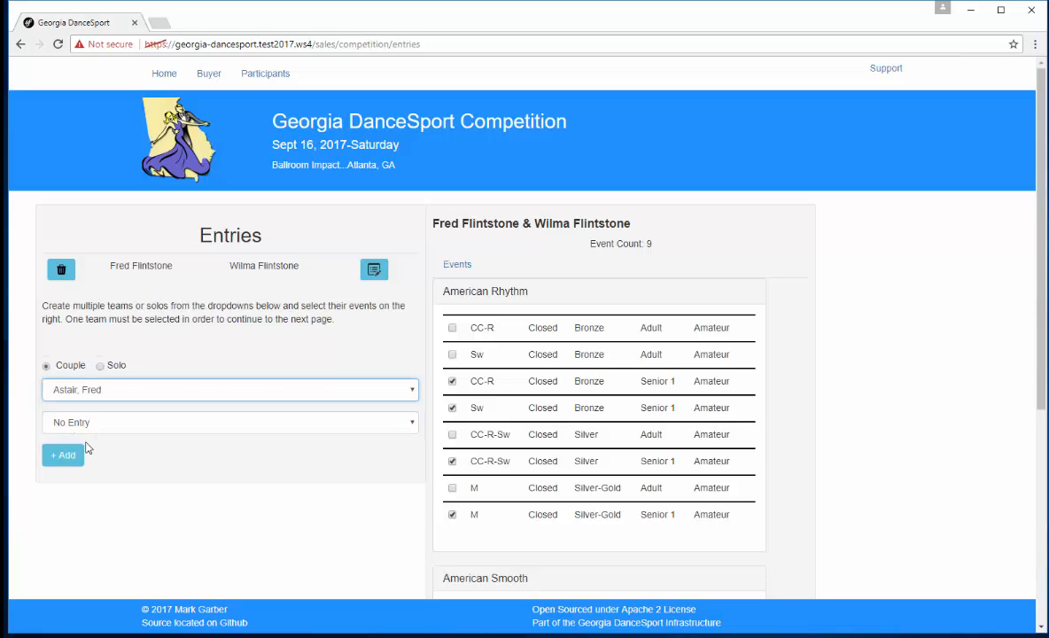
{"action": "left_click", "coordinate": [74, 423]}
{"action": "left_click", "coordinate": [89, 488]}
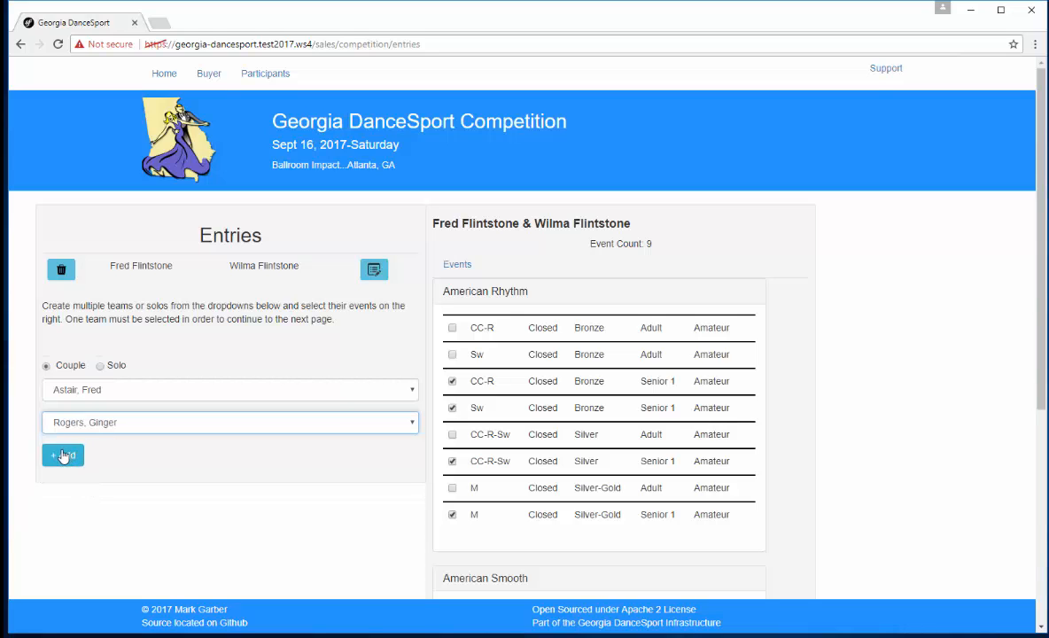
{"action": "left_click", "coordinate": [63, 455]}
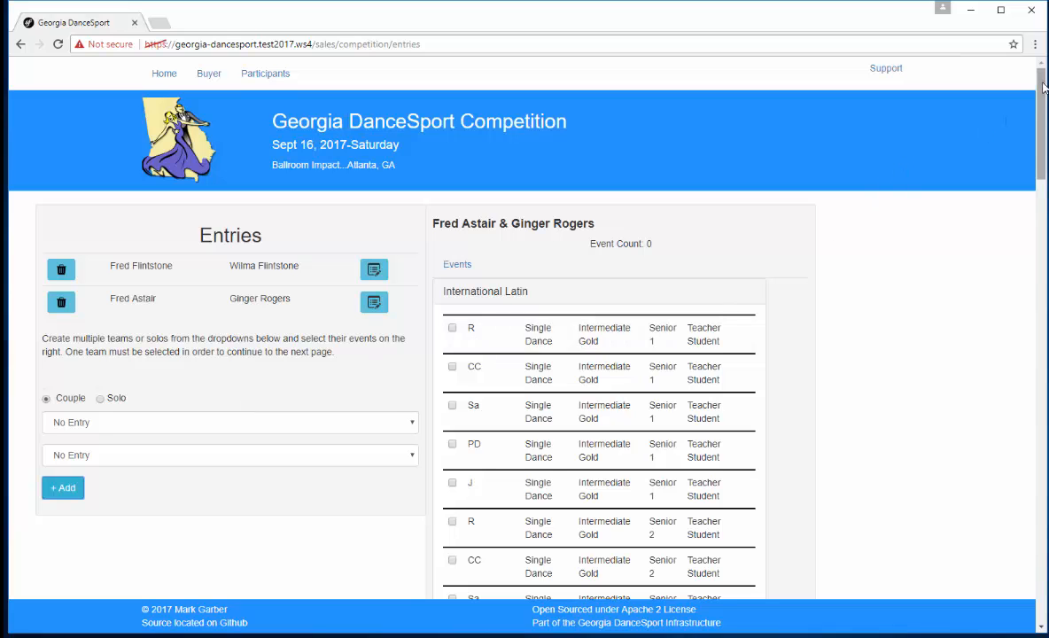
Step: Select all Senior 2 Intermediate Gold single dances in International Latin and International Standard for the second couple
{"action": "left_click_drag", "start_coordinate": [1043, 86], "coordinate": [1045, 148]}
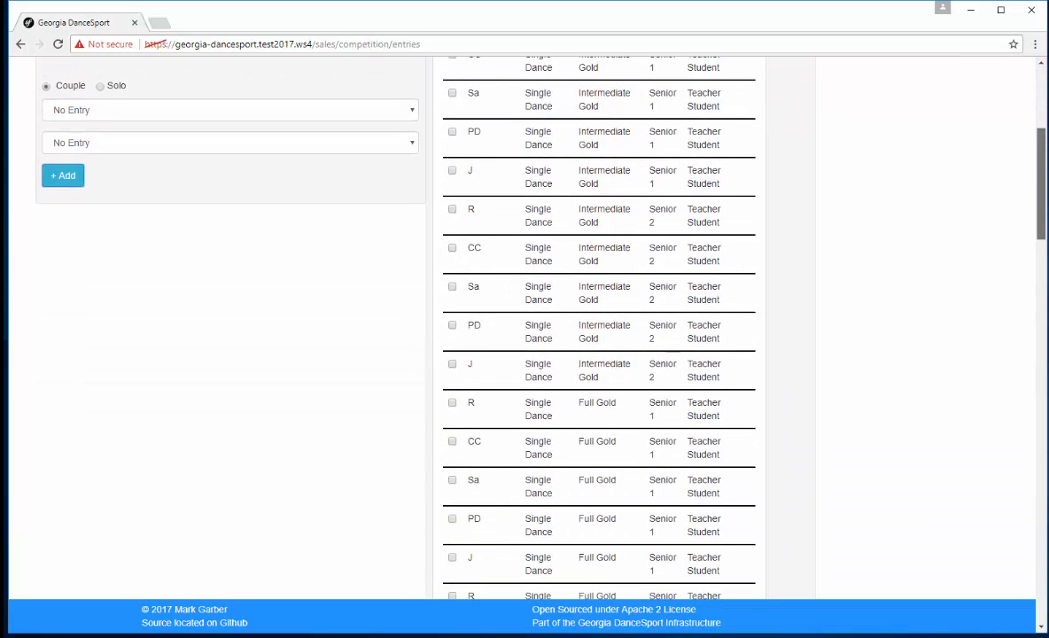
{"action": "left_click", "coordinate": [451, 209]}
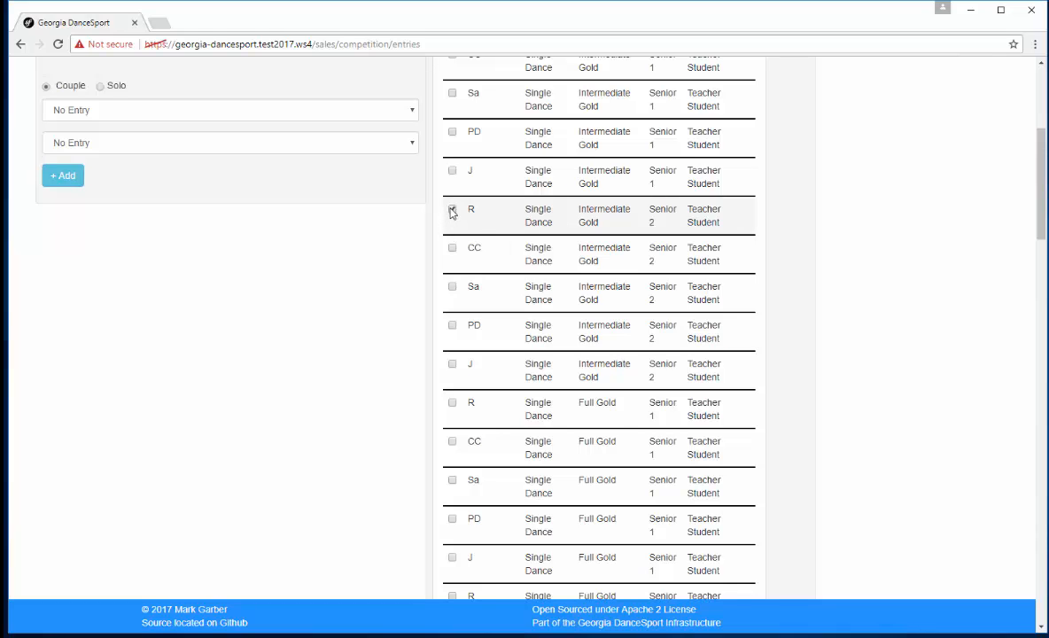
{"action": "left_click", "coordinate": [451, 250]}
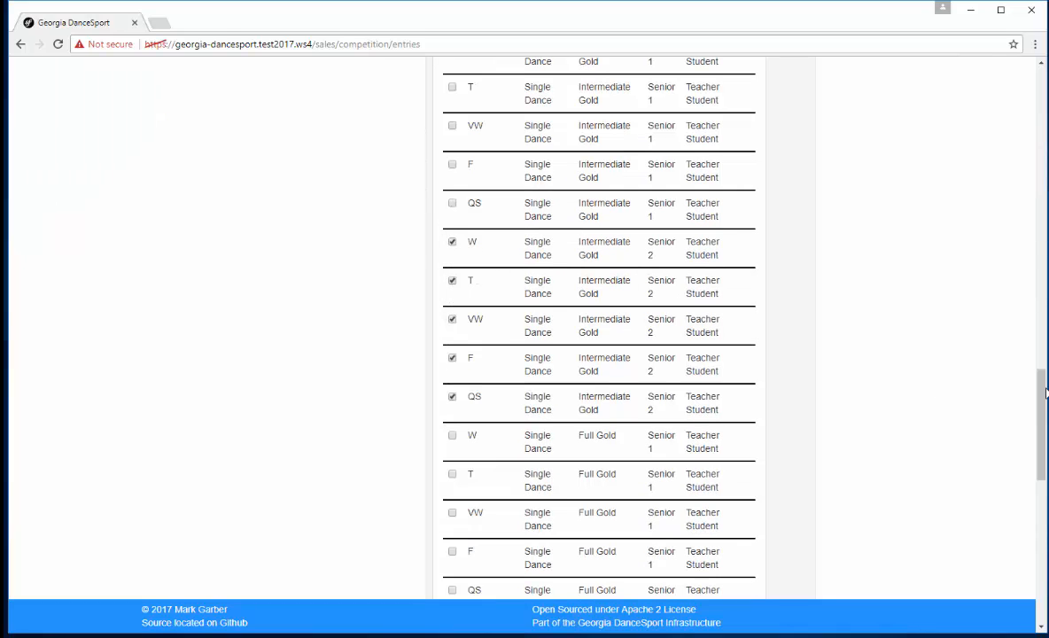
Step: Select the second couple's Senior 2 Full Gold single dances in International Standard: W, T, VW, F and QS
{"action": "scroll", "coordinate": [1045, 389], "scroll_direction": "down", "scroll_amount": 3}
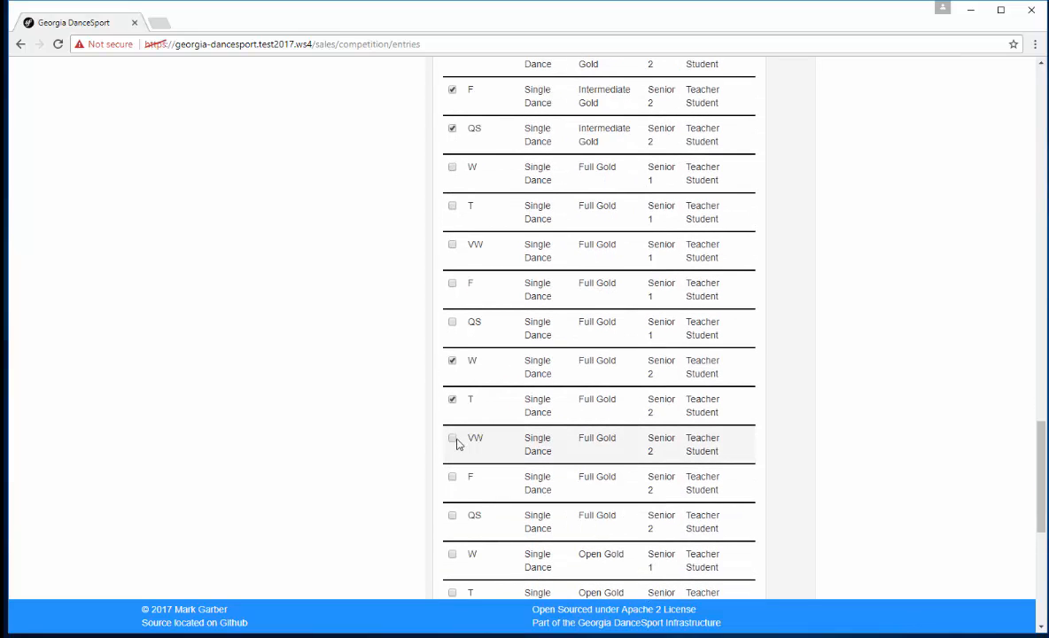
{"action": "left_click", "coordinate": [451, 438]}
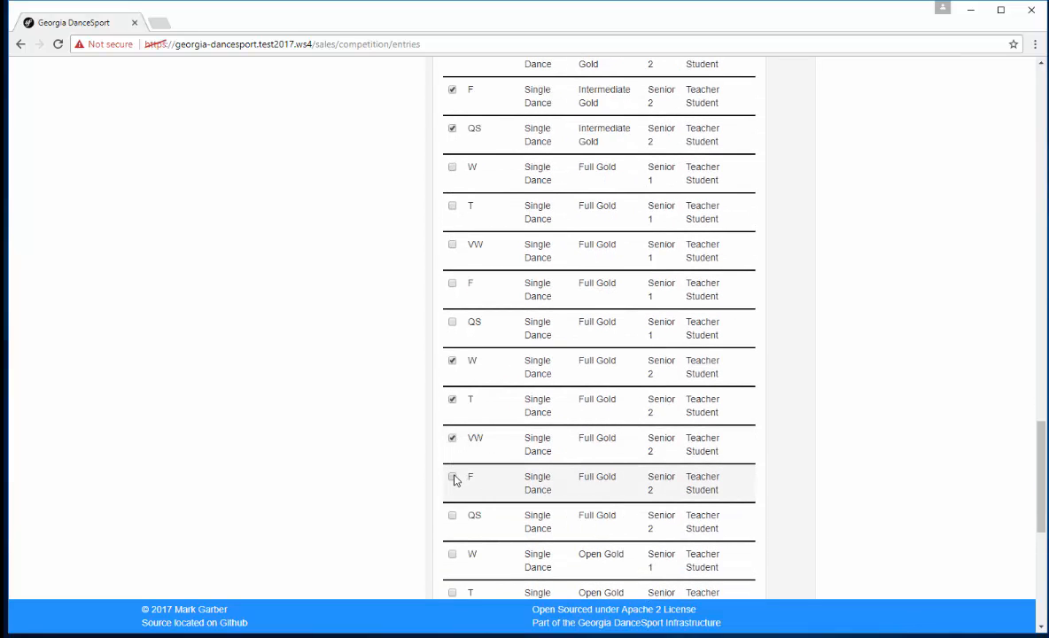
{"action": "left_click", "coordinate": [453, 477]}
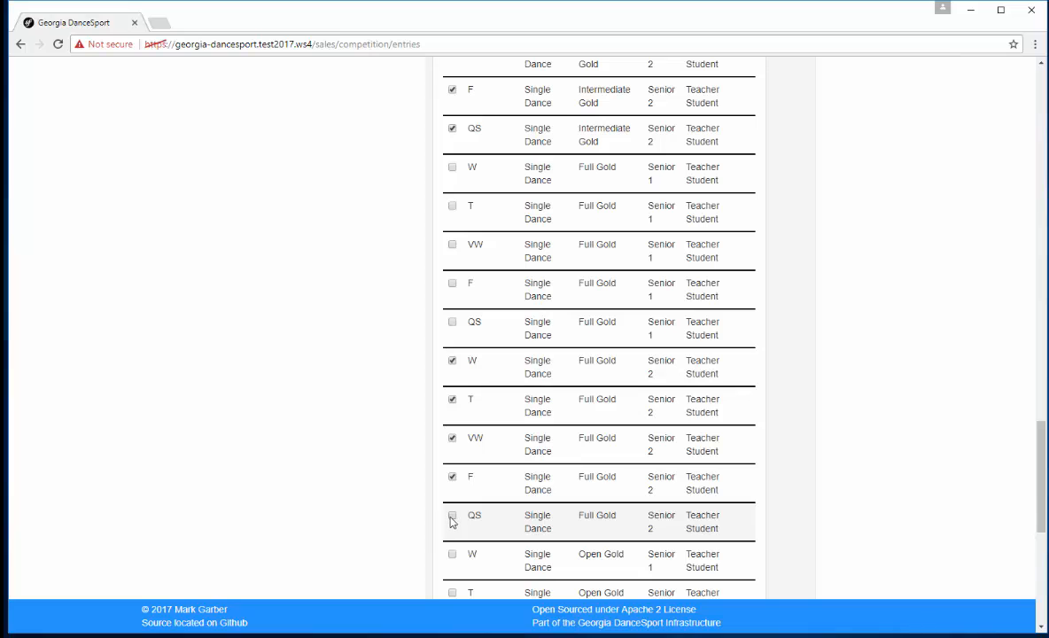
{"action": "left_click", "coordinate": [452, 517]}
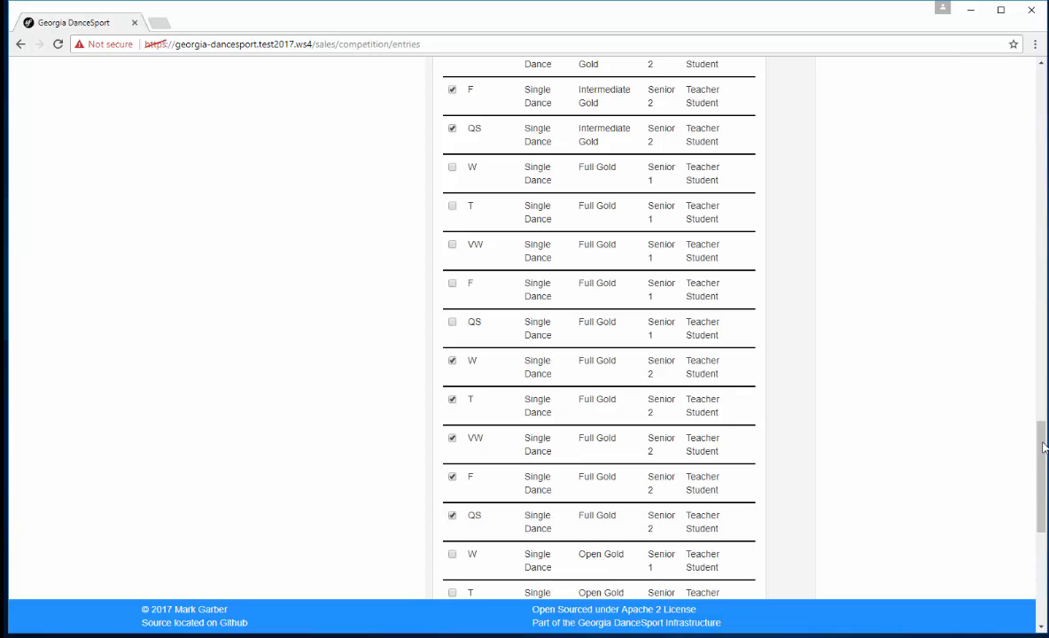
Step: Review the second couple's selected International Latin and International Standard events and their event count
{"action": "left_click_drag", "start_coordinate": [1043, 447], "coordinate": [1043, 542]}
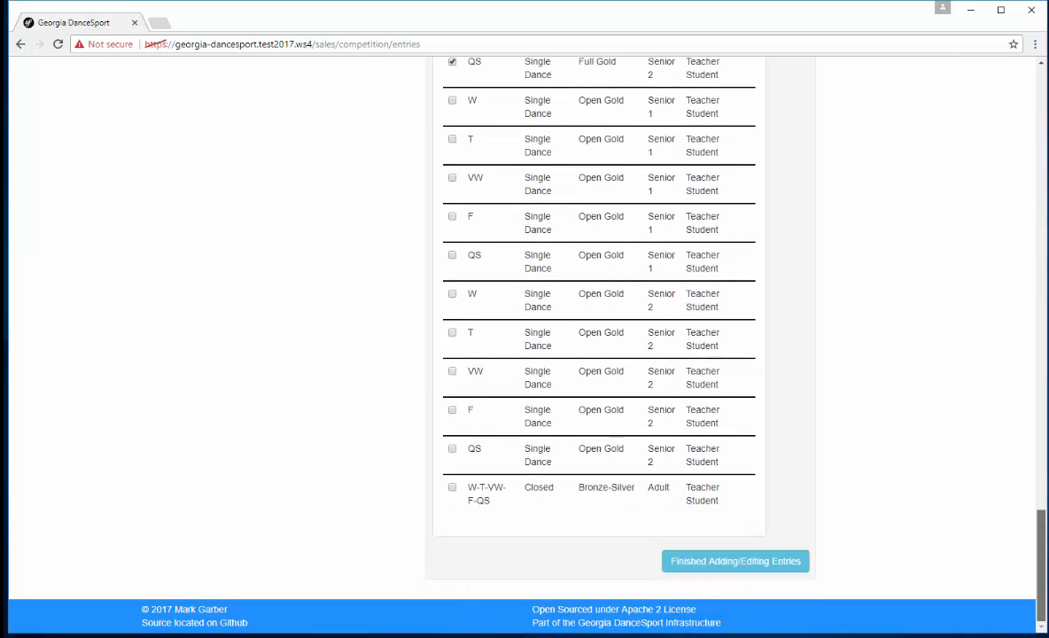
{"action": "scroll", "coordinate": [1000, 383], "scroll_direction": "up", "scroll_amount": 10}
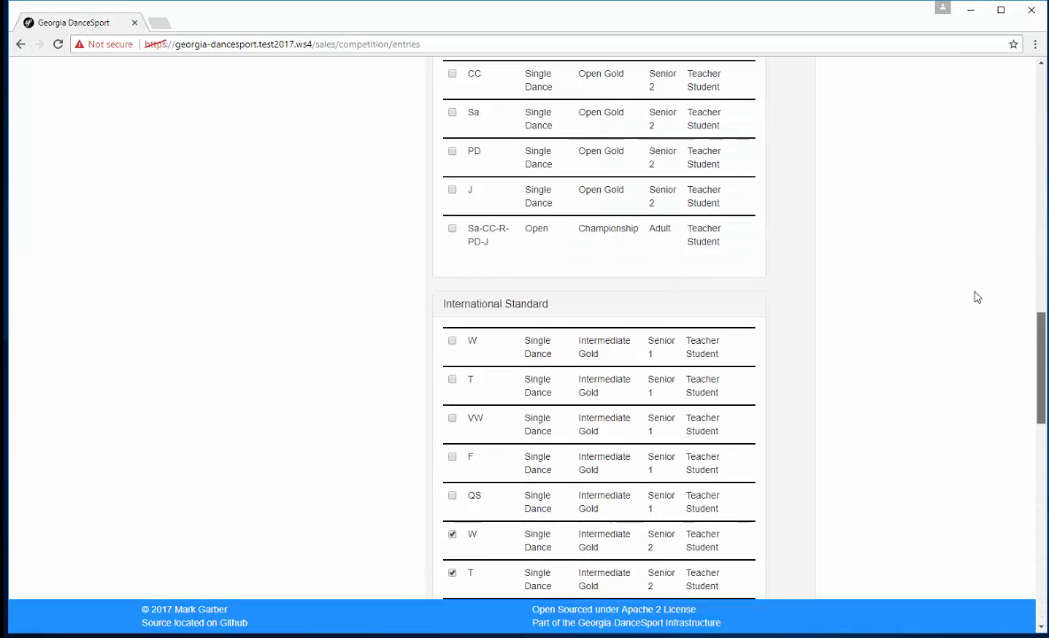
{"action": "scroll", "coordinate": [965, 265], "scroll_direction": "up", "scroll_amount": 10}
{"action": "scroll", "coordinate": [940, 135], "scroll_direction": "down", "scroll_amount": 15}
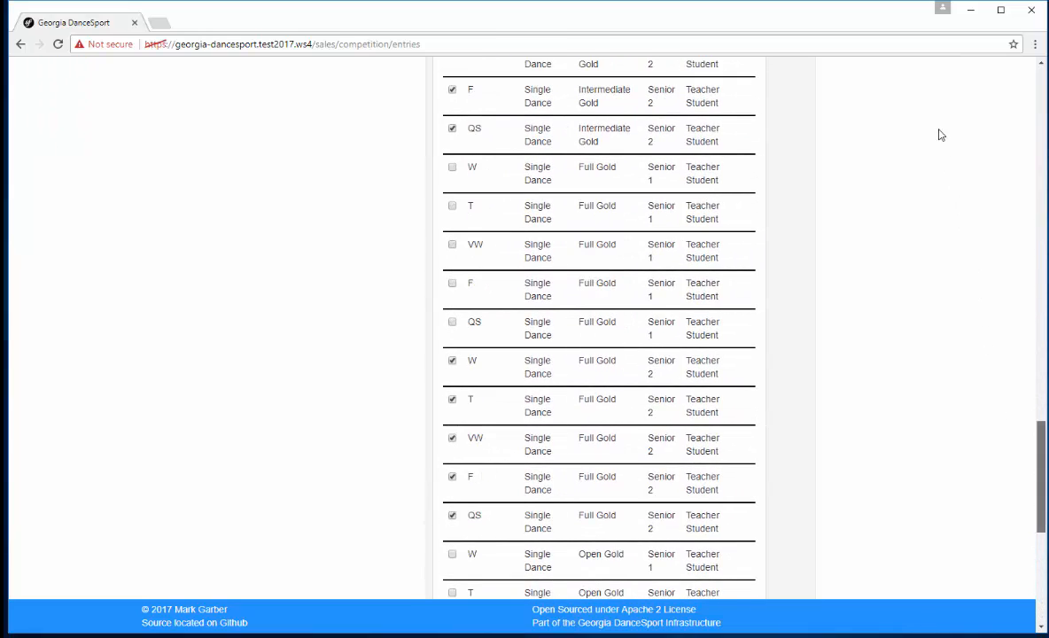
{"action": "scroll", "coordinate": [1021, 142], "scroll_direction": "up", "scroll_amount": 10}
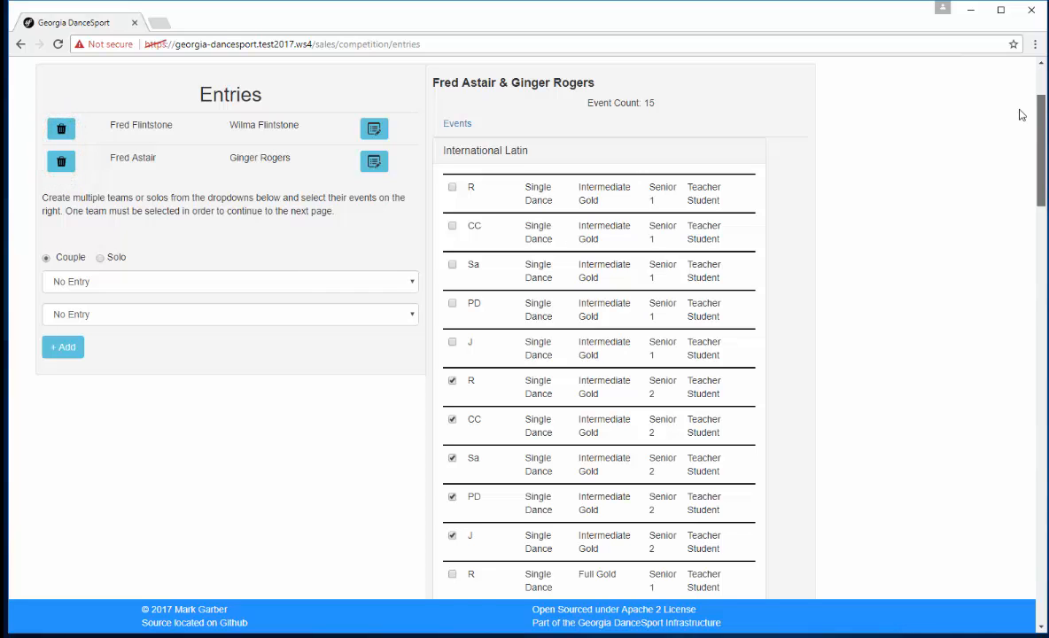
{"action": "scroll", "coordinate": [1020, 118], "scroll_direction": "down", "scroll_amount": 1}
{"action": "scroll", "coordinate": [1020, 118], "scroll_direction": "down", "scroll_amount": 20}
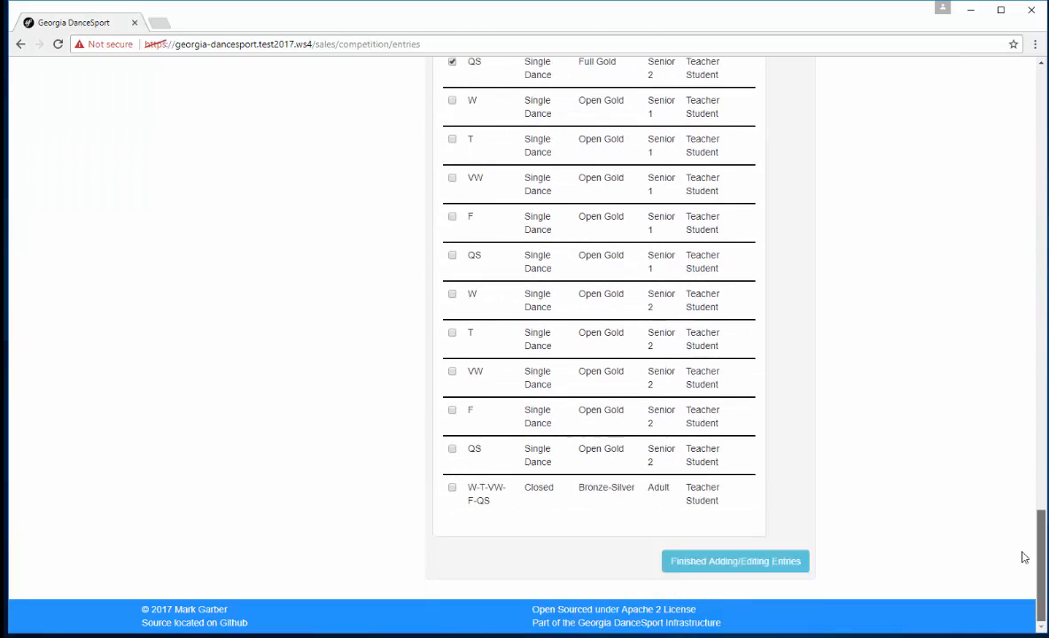
Step: Finish editing the entries and order 4 Spectator Adult, 2 Spectator Child and 2 Printed Program extras
{"action": "left_click", "coordinate": [751, 565]}
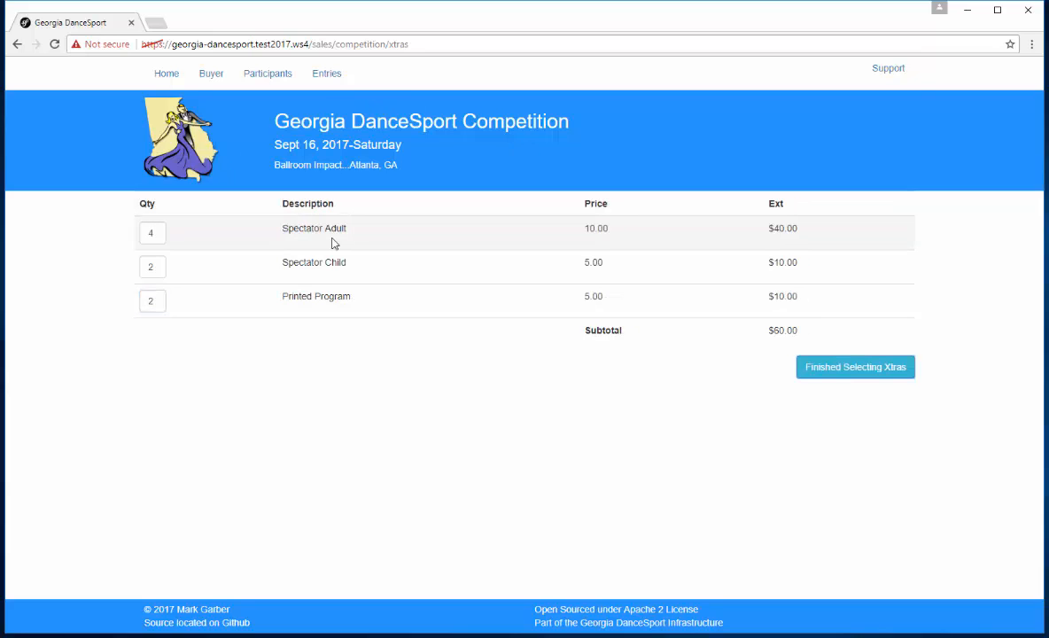
{"action": "left_click", "coordinate": [850, 374]}
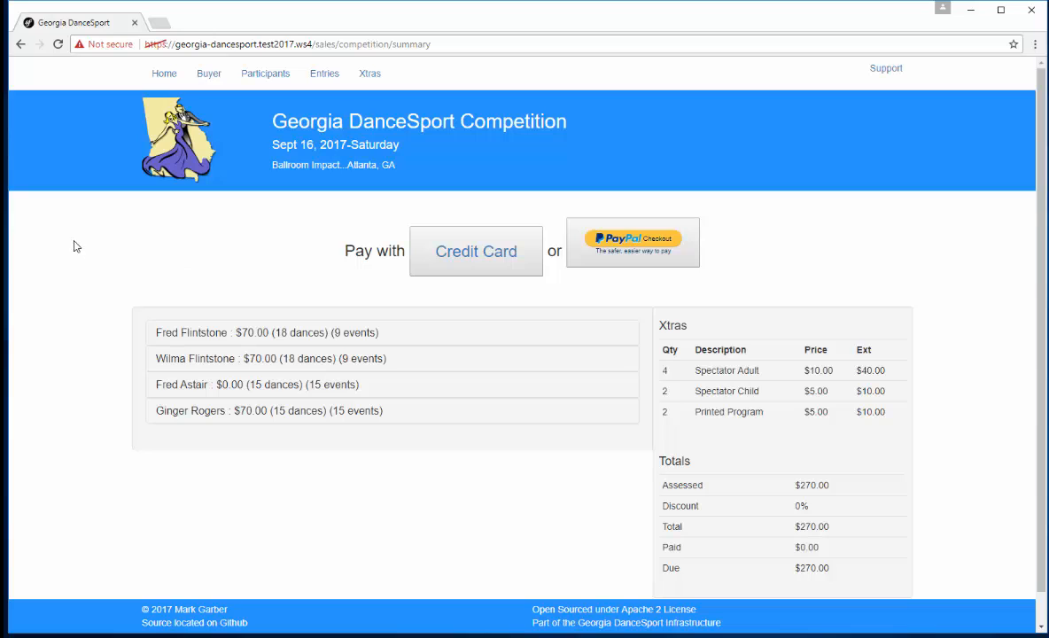
Step: Review the event details of the first three participants in the payment summary, collapsing each one again
{"action": "left_click", "coordinate": [284, 334]}
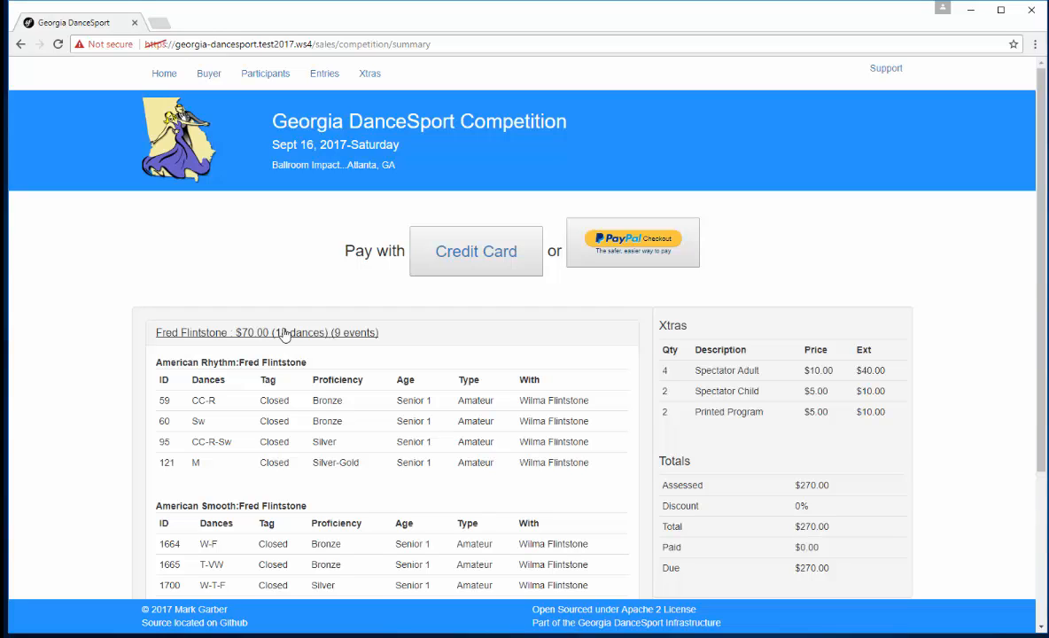
{"action": "left_click", "coordinate": [285, 334]}
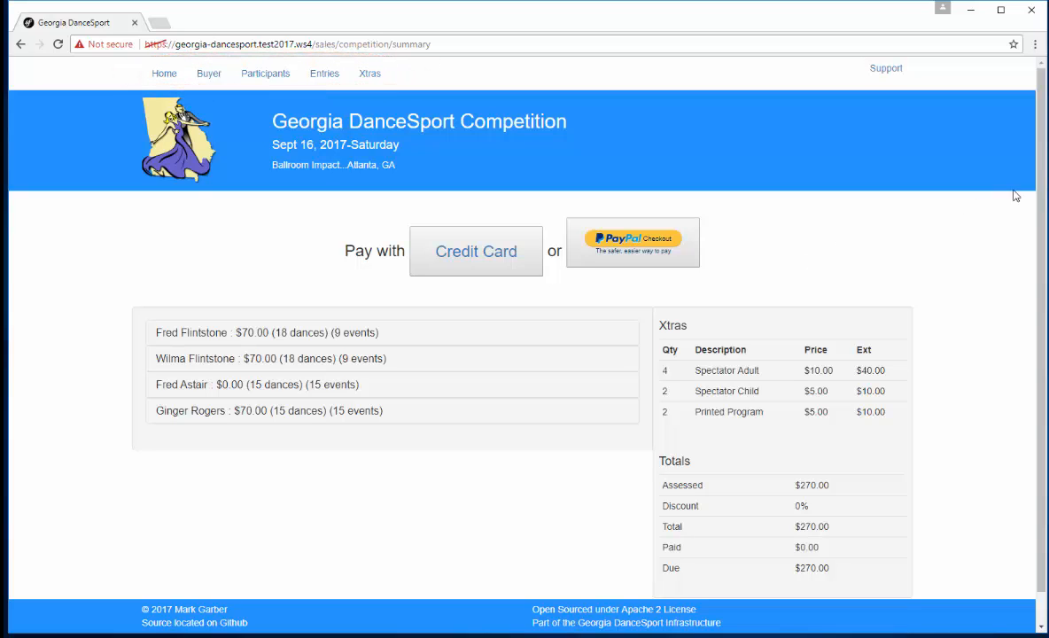
{"action": "left_click_drag", "start_coordinate": [1040, 192], "coordinate": [1041, 221]}
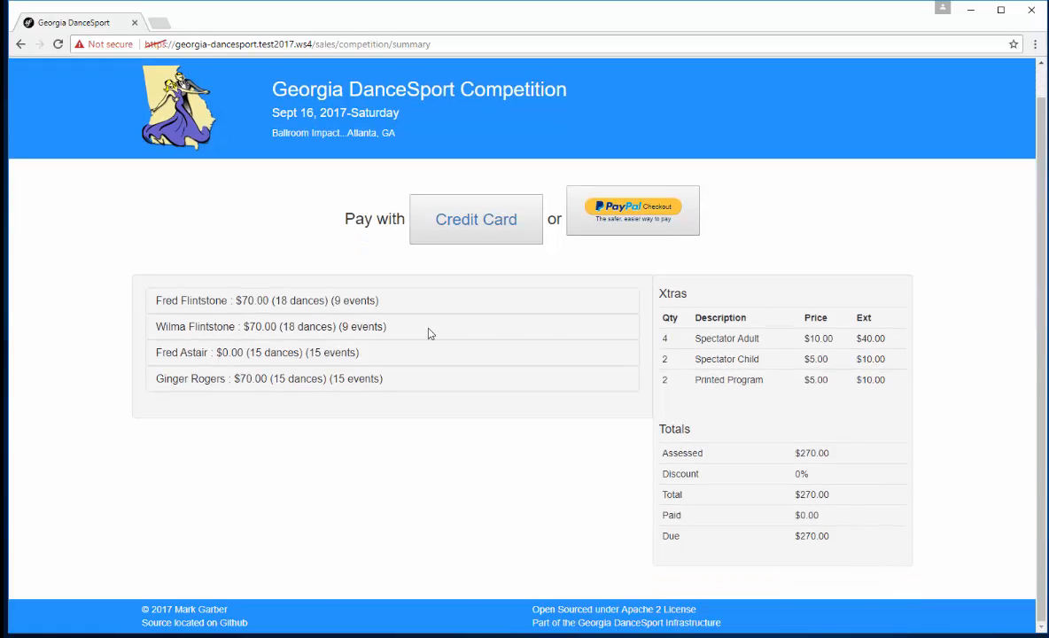
{"action": "left_click", "coordinate": [301, 327]}
{"action": "left_click", "coordinate": [301, 327]}
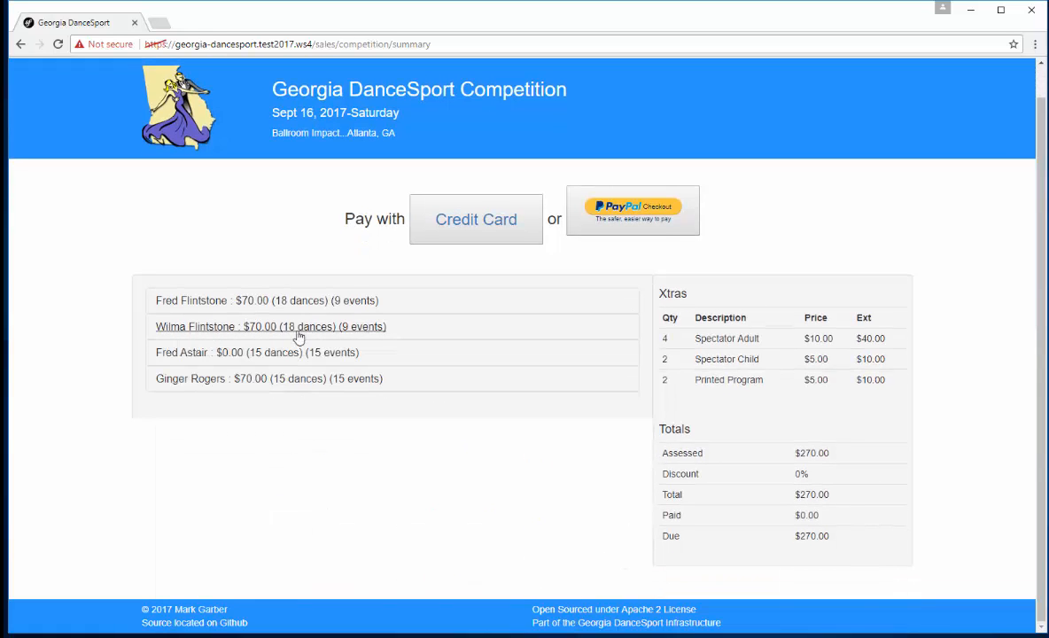
{"action": "left_click", "coordinate": [275, 352]}
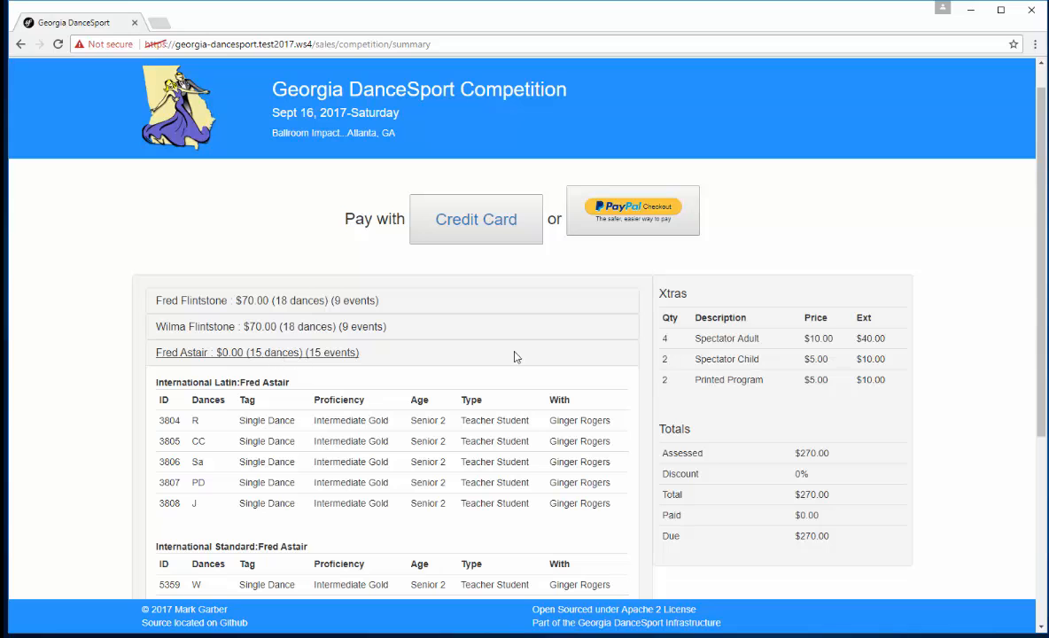
{"action": "left_click_drag", "start_coordinate": [1040, 232], "coordinate": [1041, 429]}
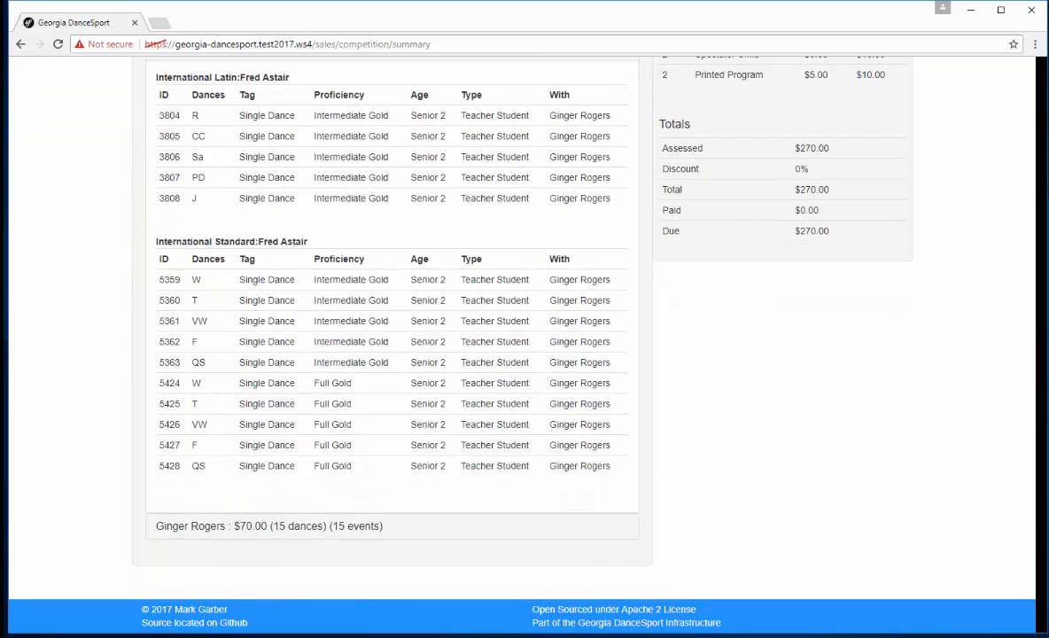
{"action": "scroll", "coordinate": [497, 348], "scroll_direction": "up", "scroll_amount": 4}
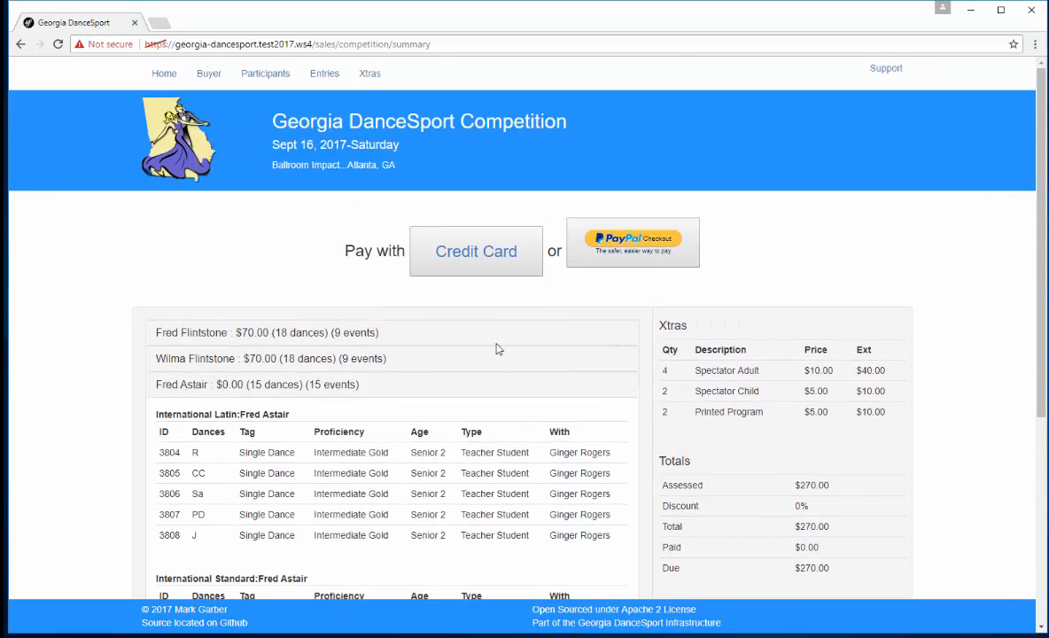
{"action": "left_click", "coordinate": [292, 386]}
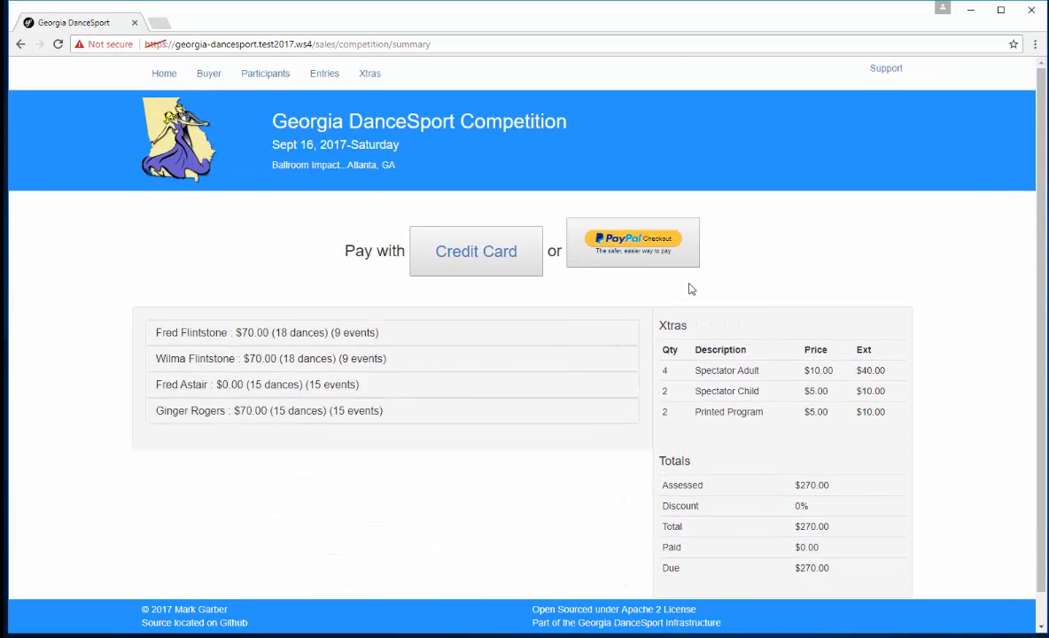